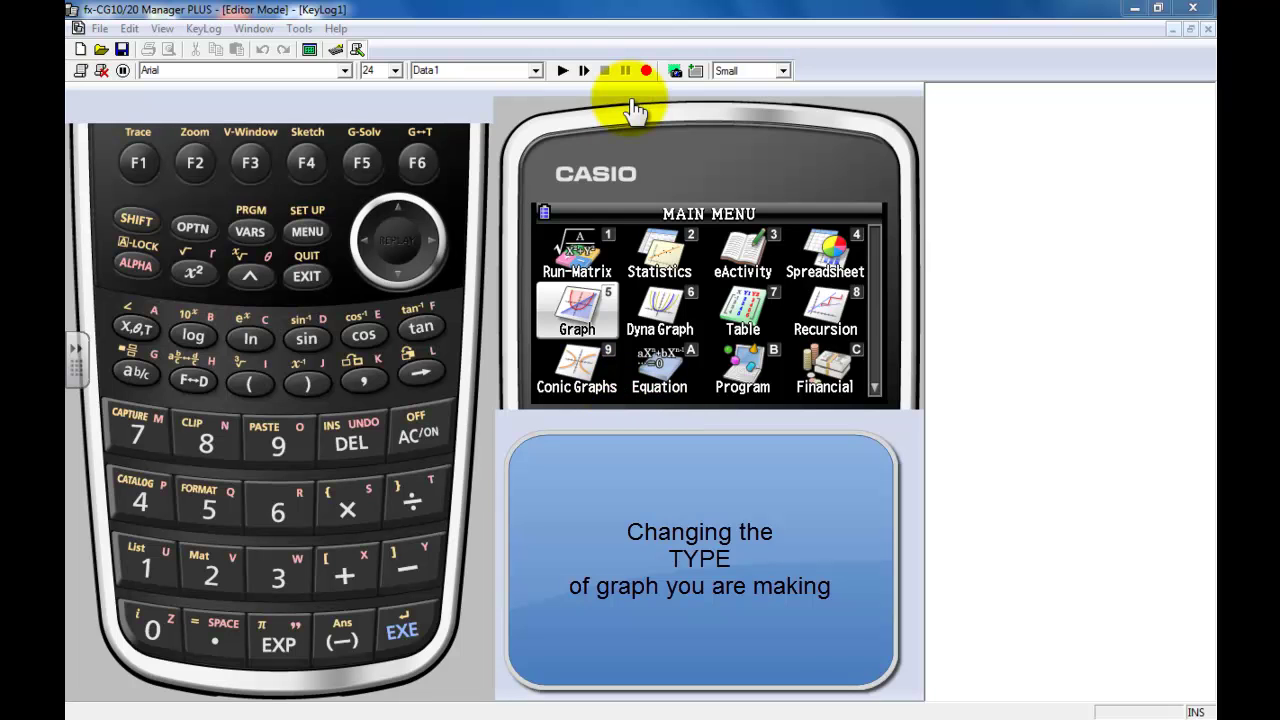
Start keystroke recording, clear the key log entry, and select Graph in the Main Menu.
{"action": "left_click", "coordinate": [646, 70]}
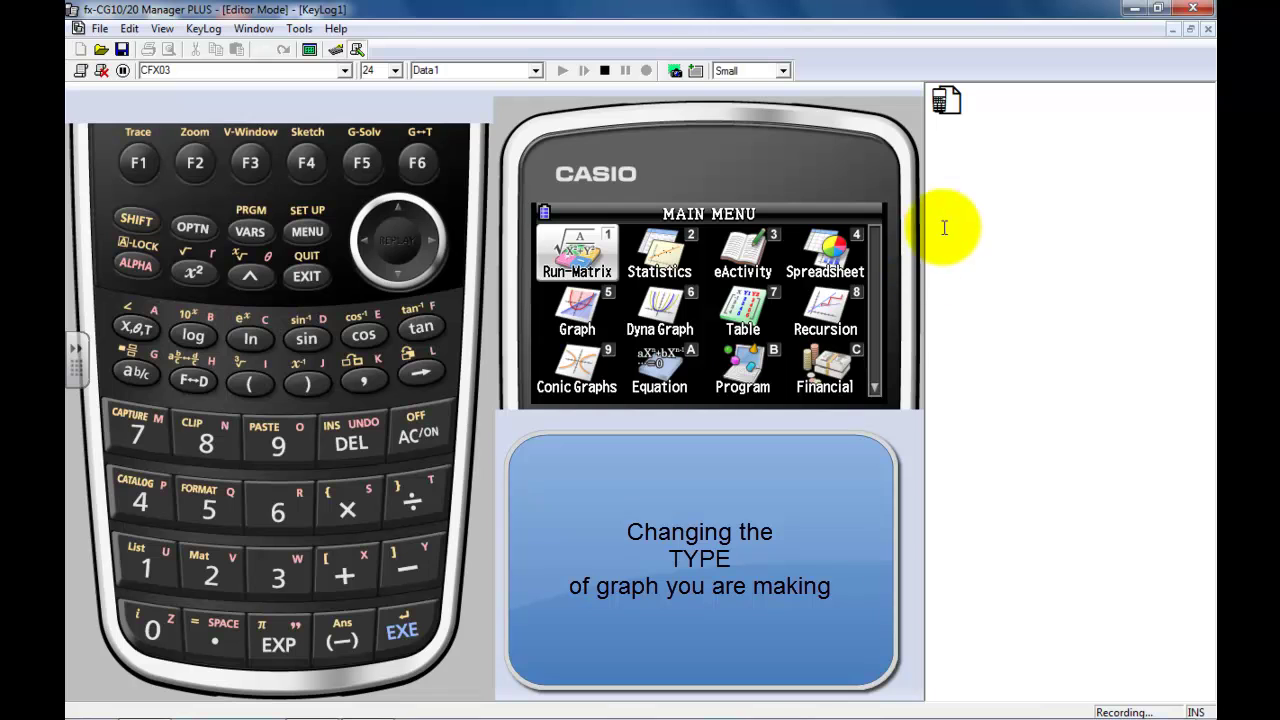
{"action": "key", "text": "BackSpace"}
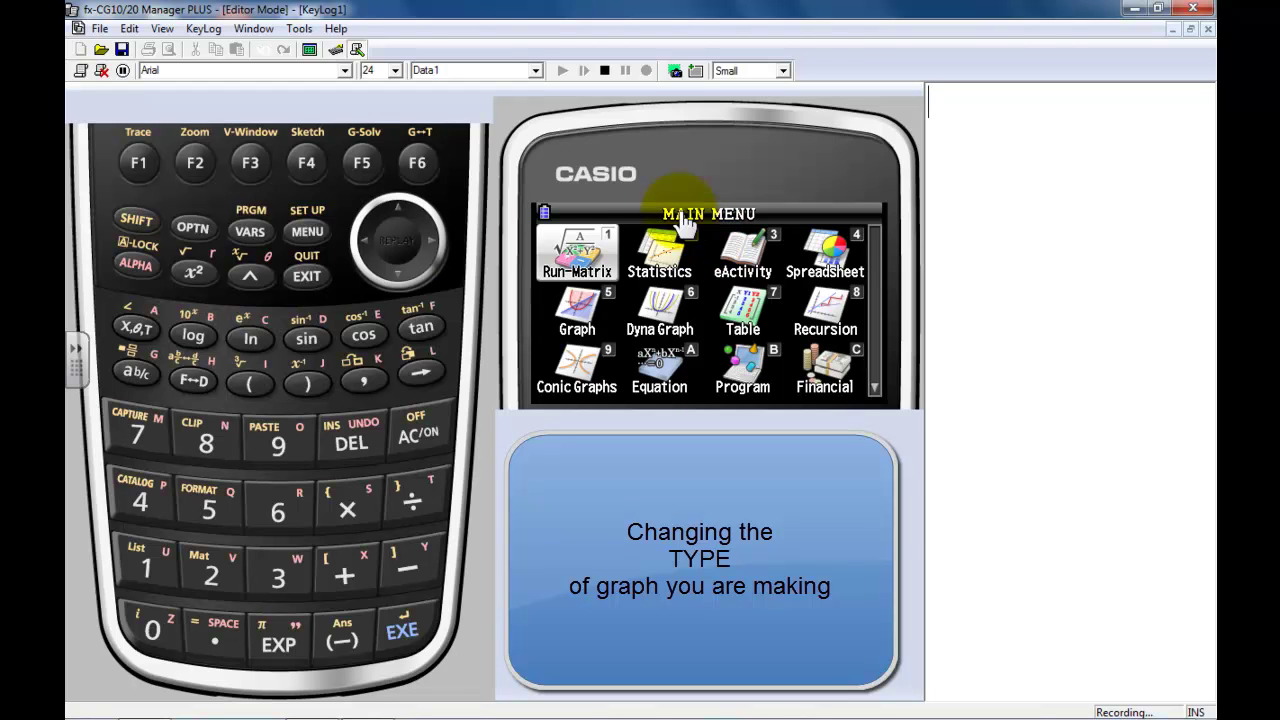
{"action": "left_click", "coordinate": [401, 283]}
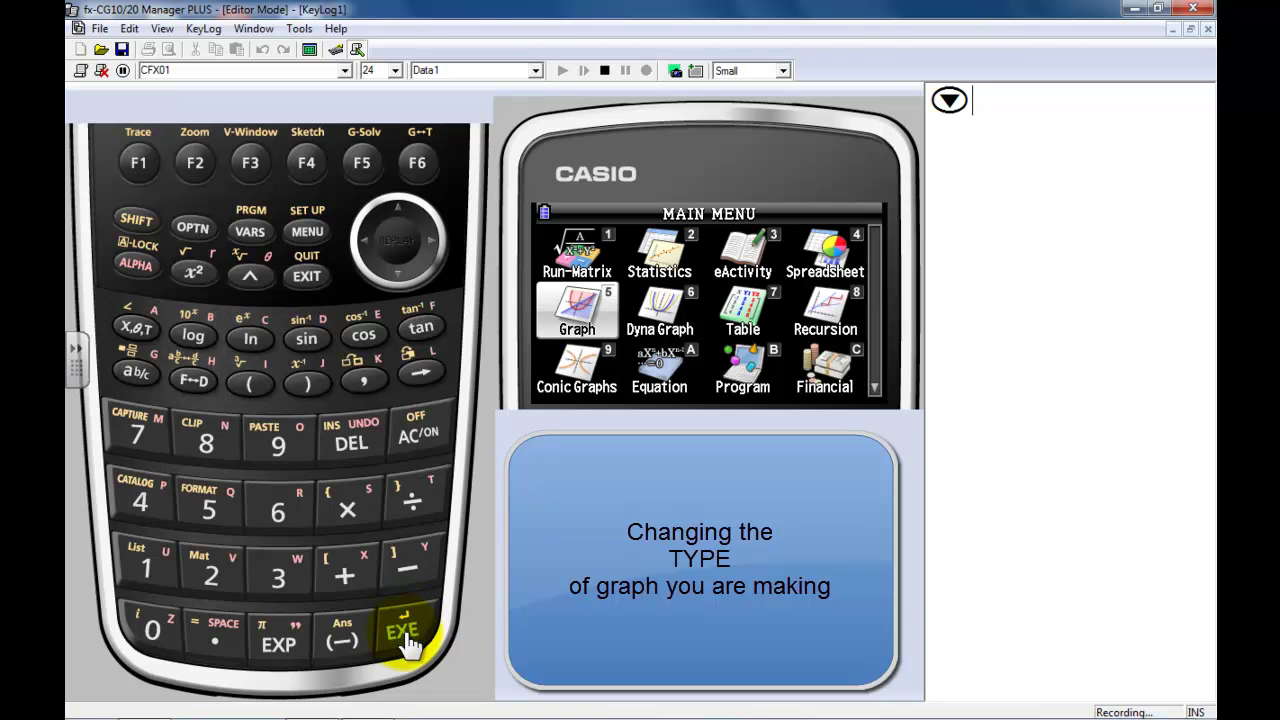
Open the Graph function list and delete the Mx formula from Y1.
{"action": "left_click", "coordinate": [410, 640]}
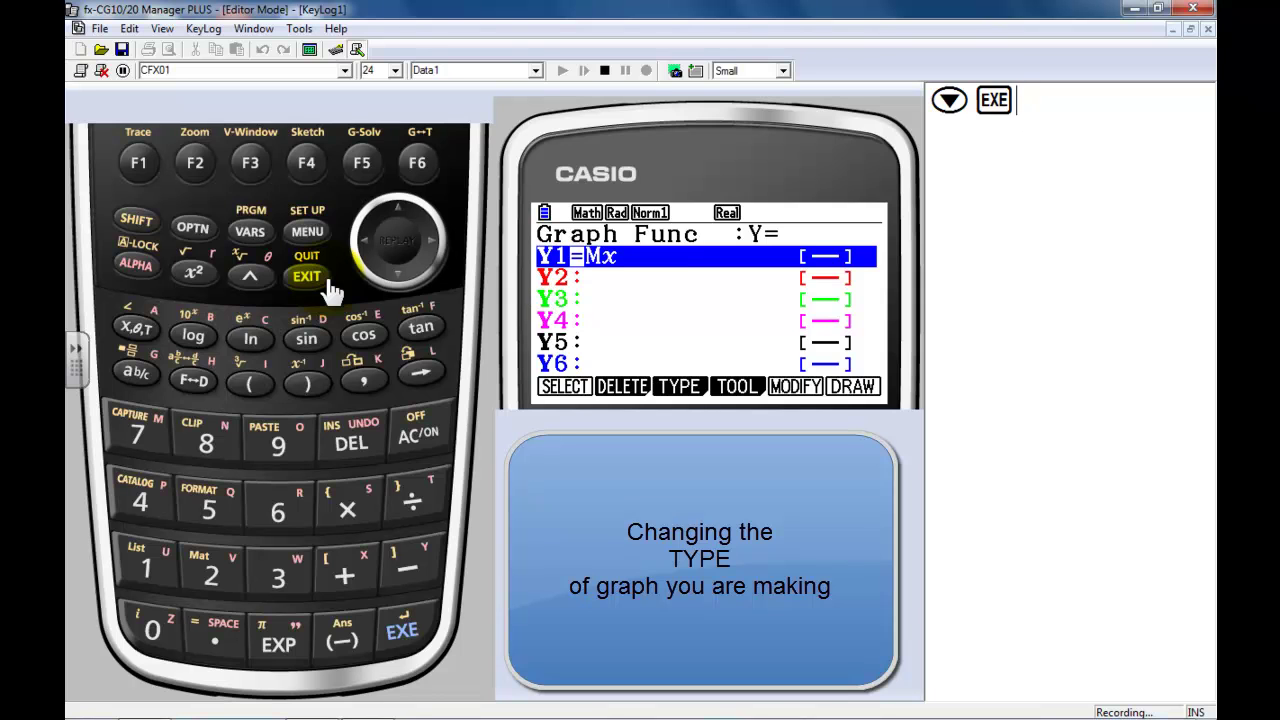
{"action": "left_click", "coordinate": [196, 164]}
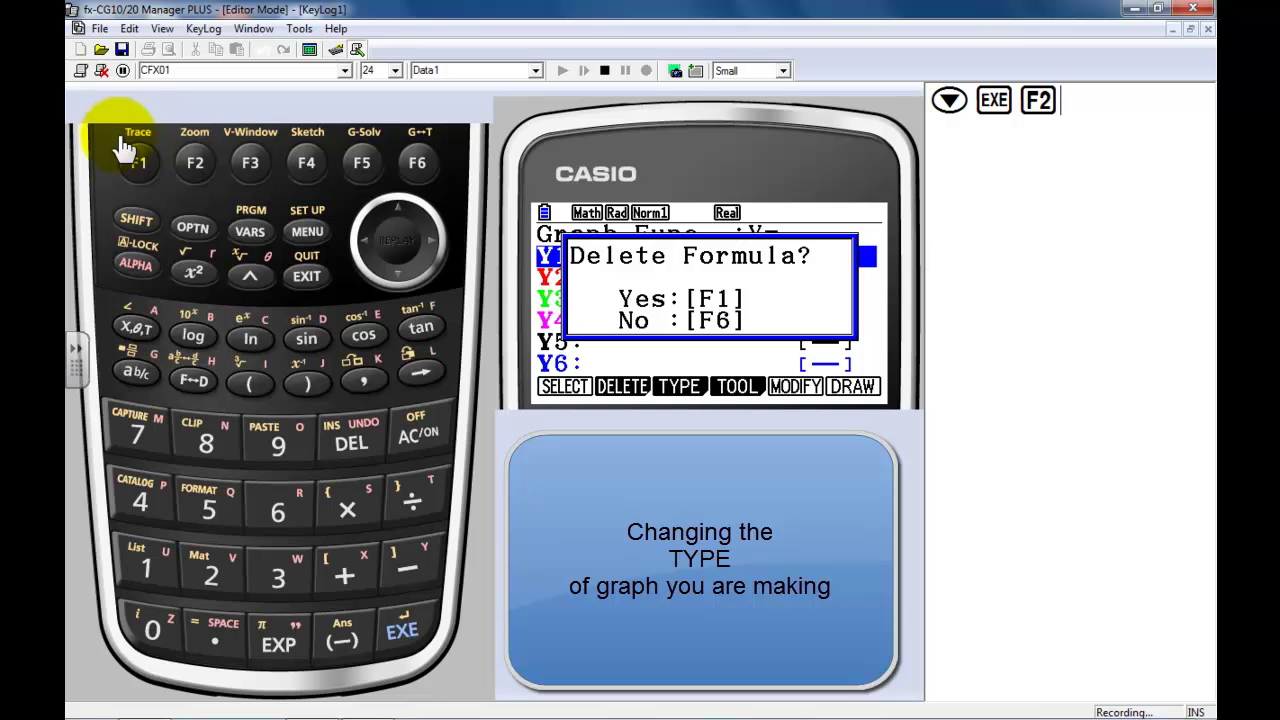
{"action": "left_click", "coordinate": [138, 163]}
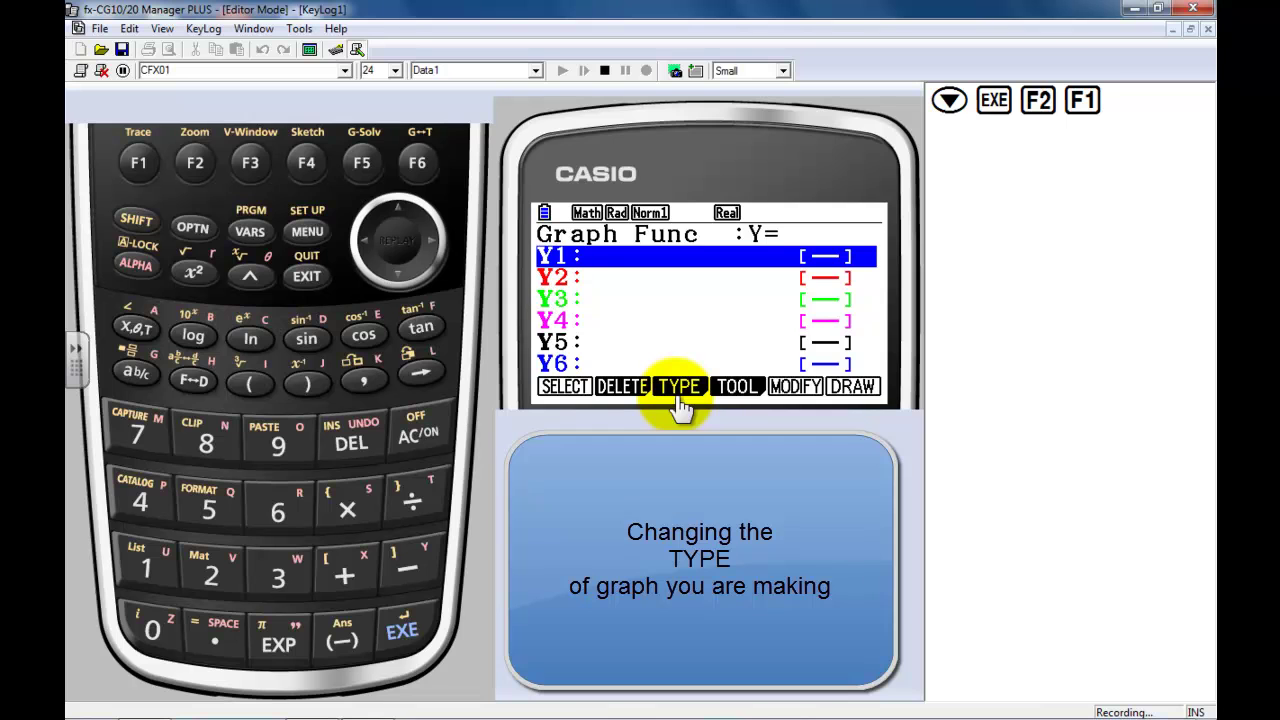
Show the Y>, Y<, Y≥ and Y≤ inequality types for Y1.
{"action": "key", "text": "F3"}
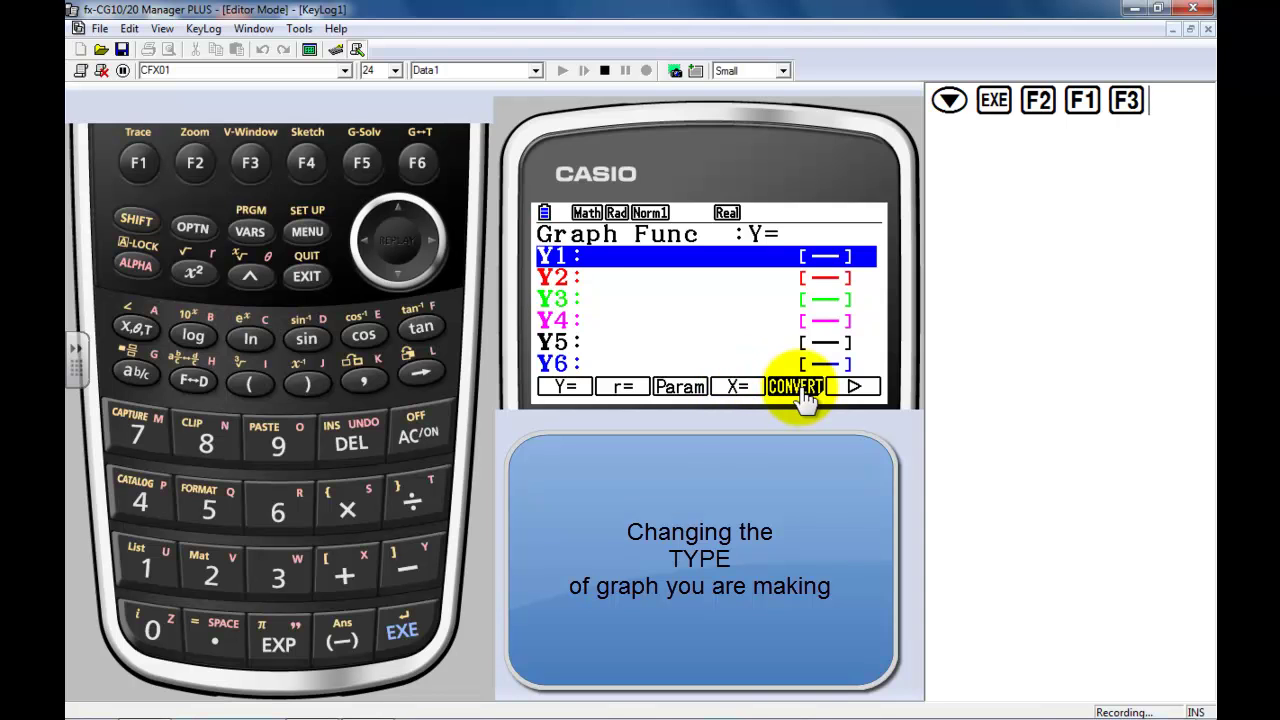
{"action": "left_click", "coordinate": [858, 394]}
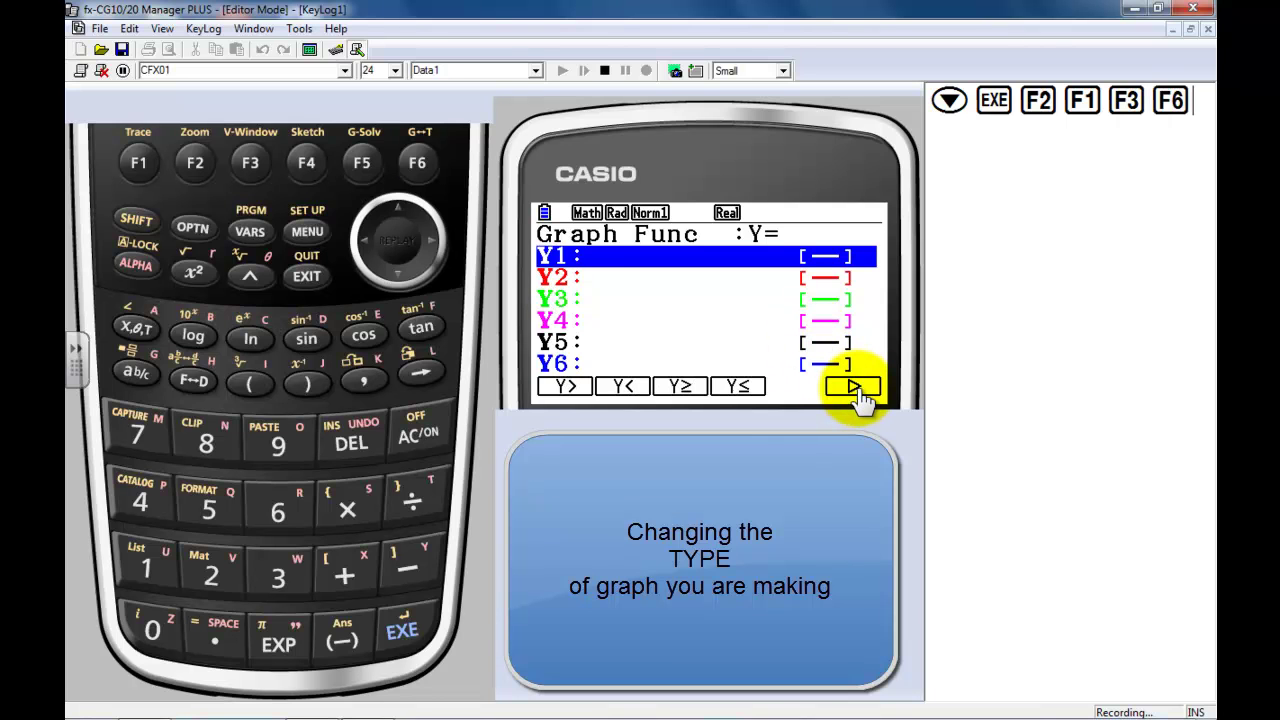
Enter Y1 ≥ x² and draw the parabola with the region above it shaded.
{"action": "left_click", "coordinate": [686, 396]}
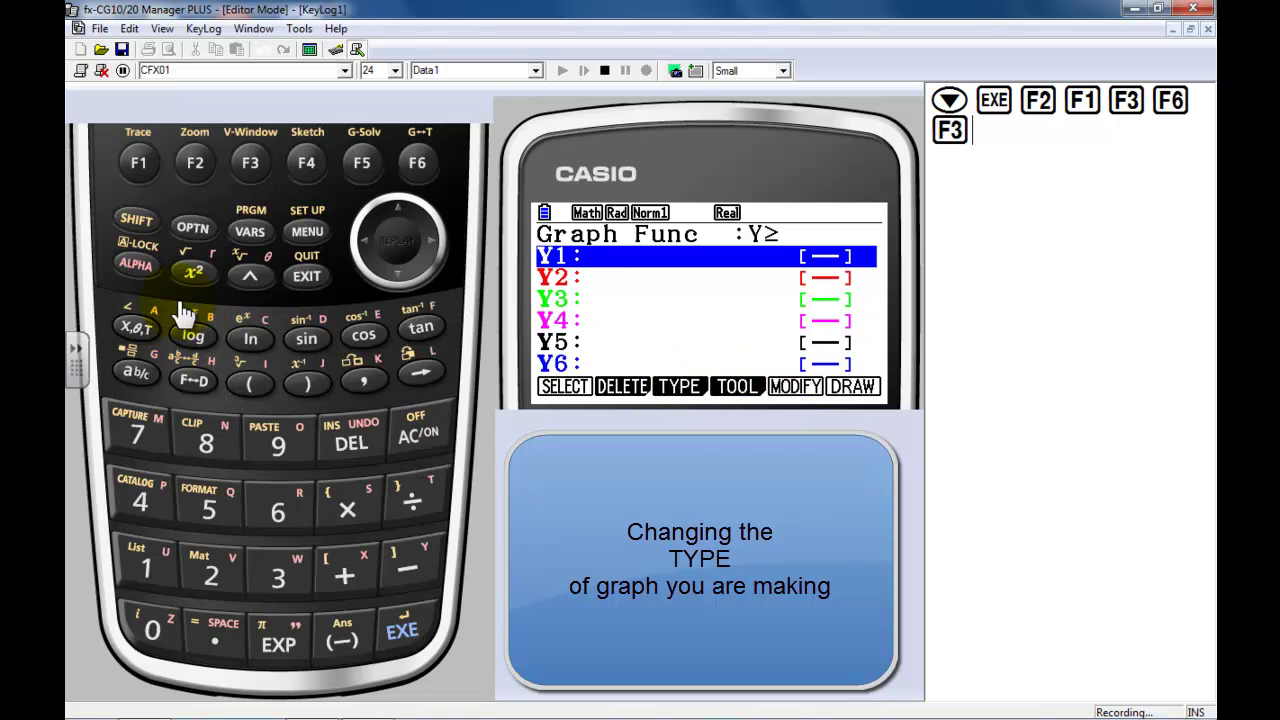
{"action": "left_click", "coordinate": [140, 330]}
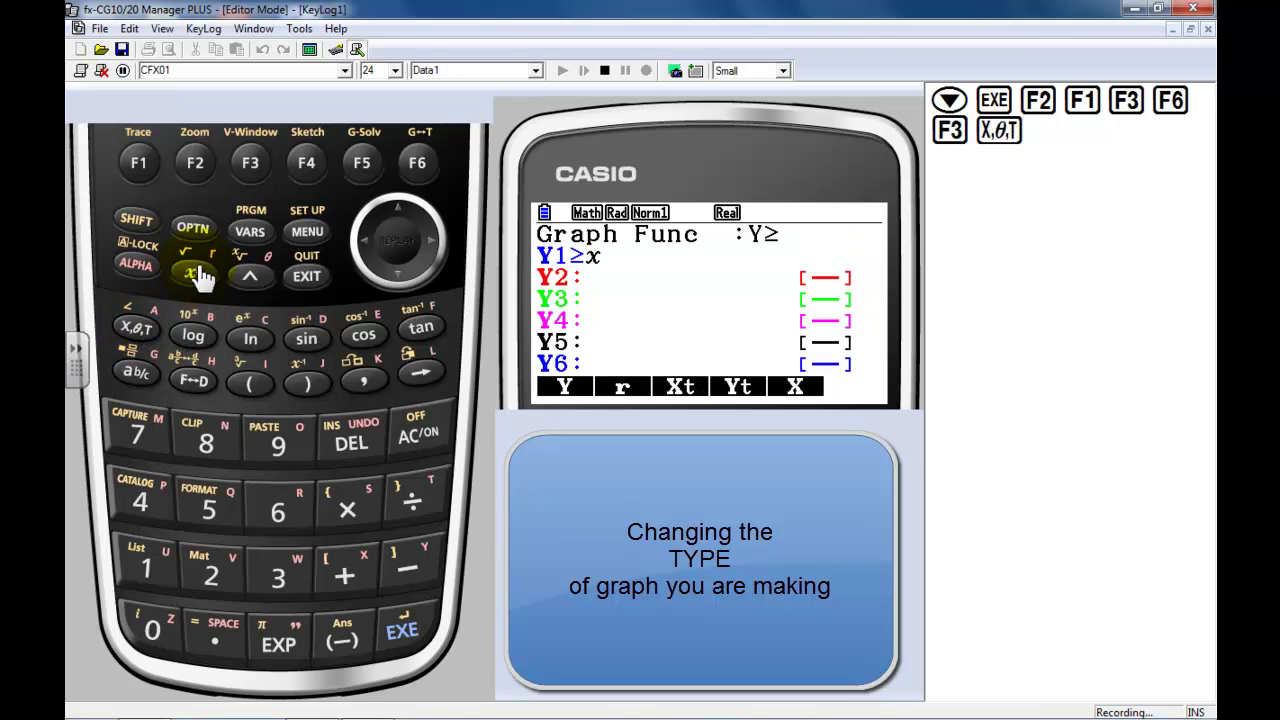
{"action": "left_click", "coordinate": [195, 275]}
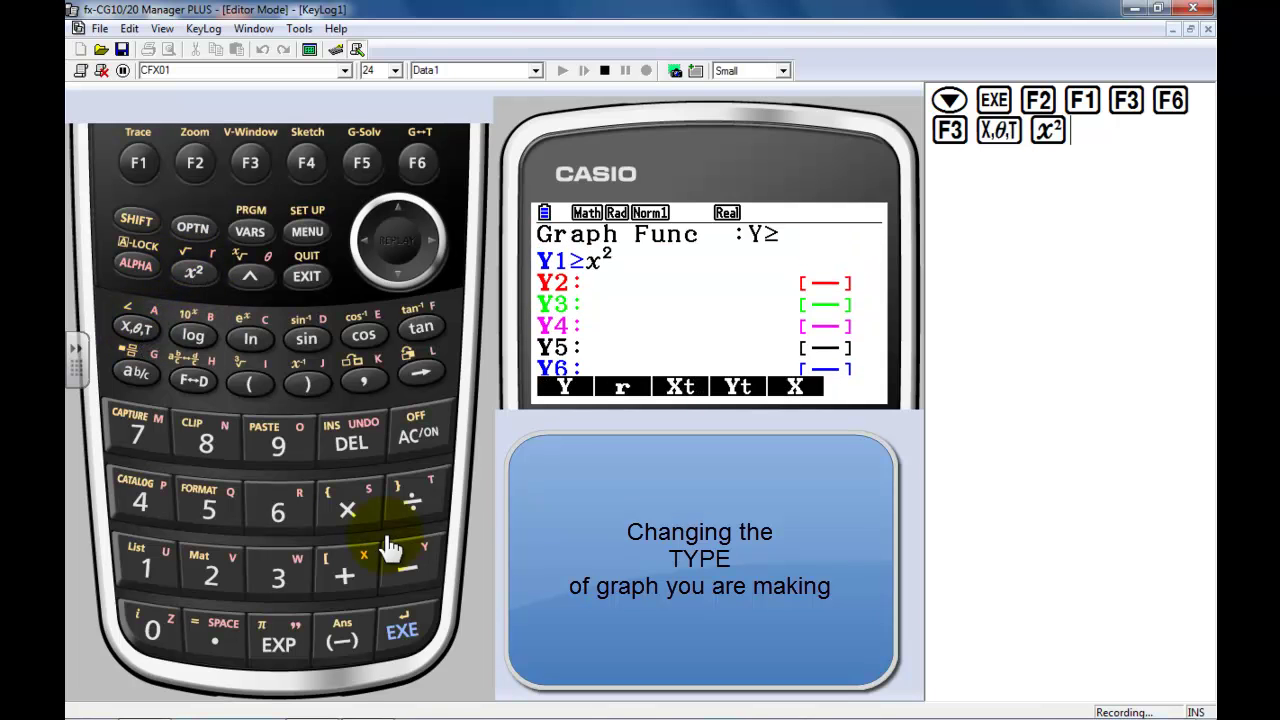
{"action": "left_click", "coordinate": [418, 640]}
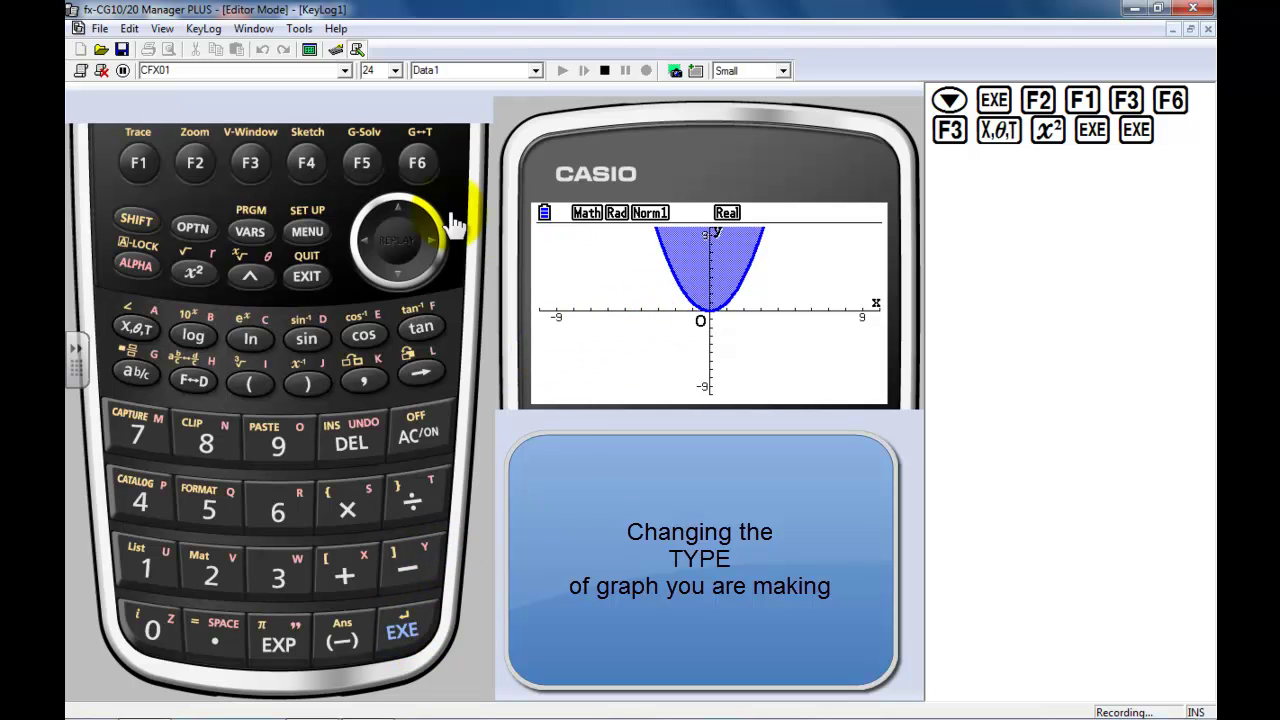
Return to the function list and browse the inequality graph types for Y1.
{"action": "left_click", "coordinate": [307, 277]}
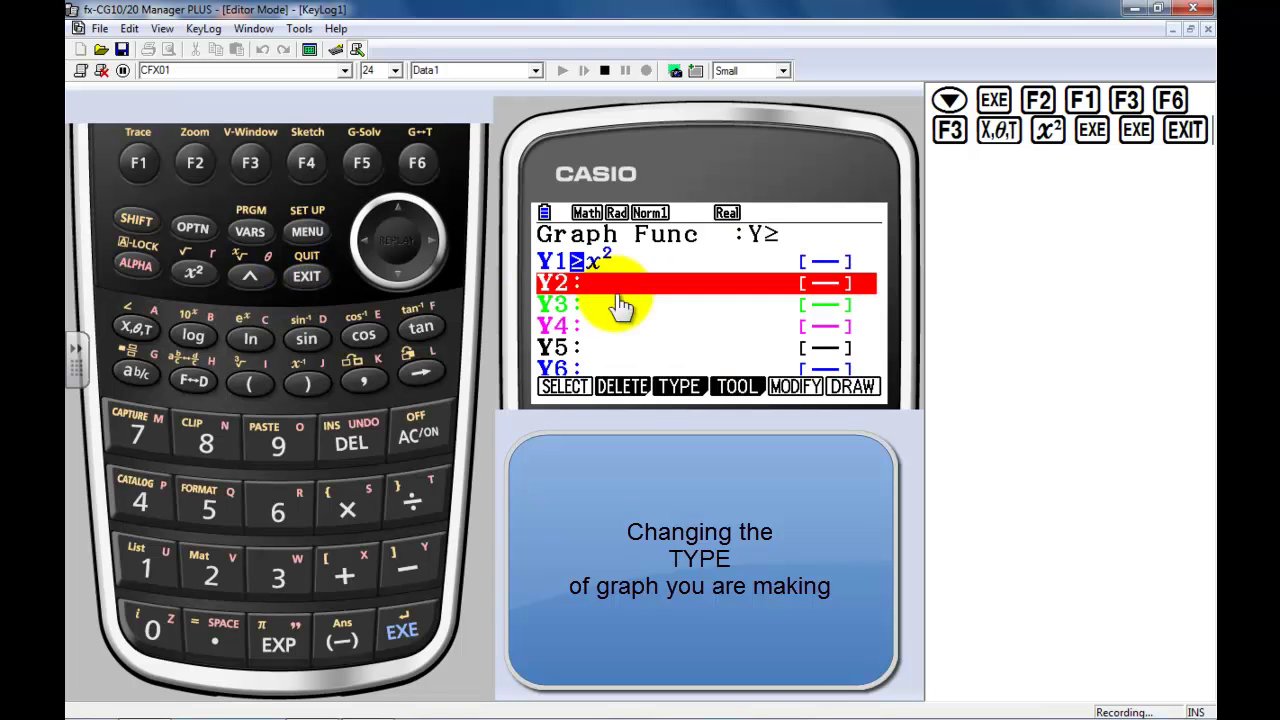
{"action": "left_click", "coordinate": [678, 390]}
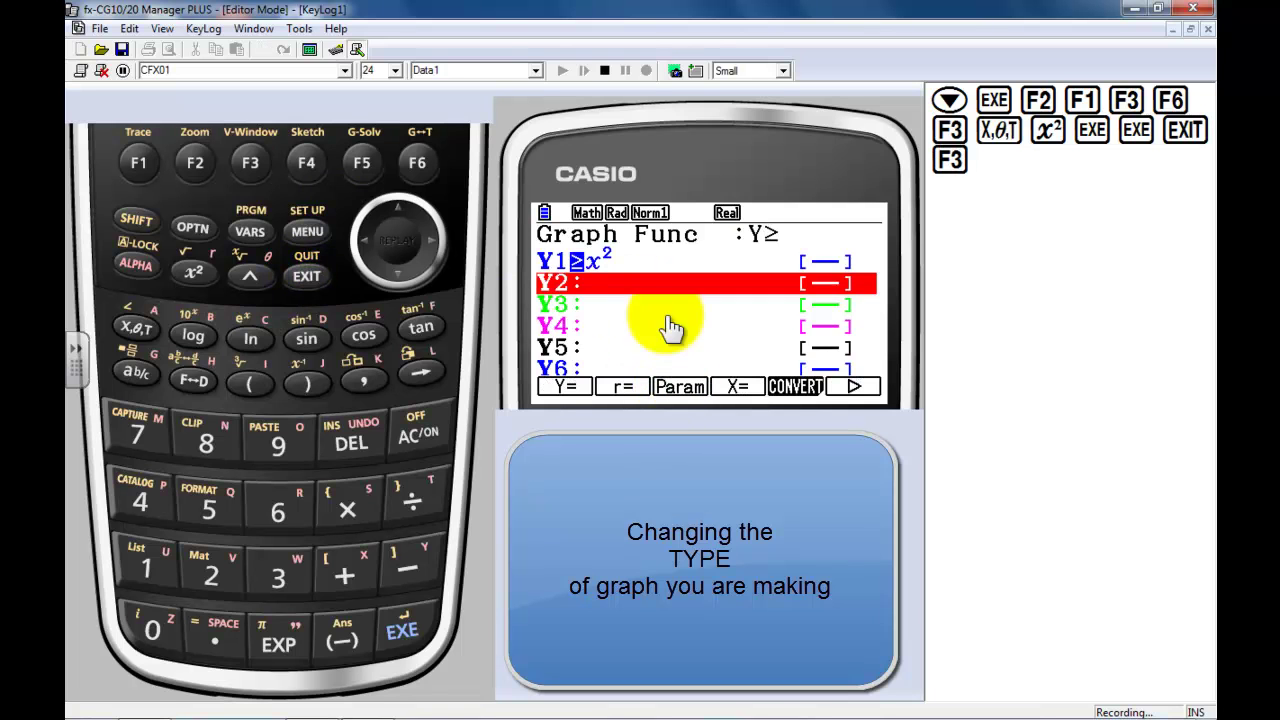
{"action": "left_click", "coordinate": [418, 165]}
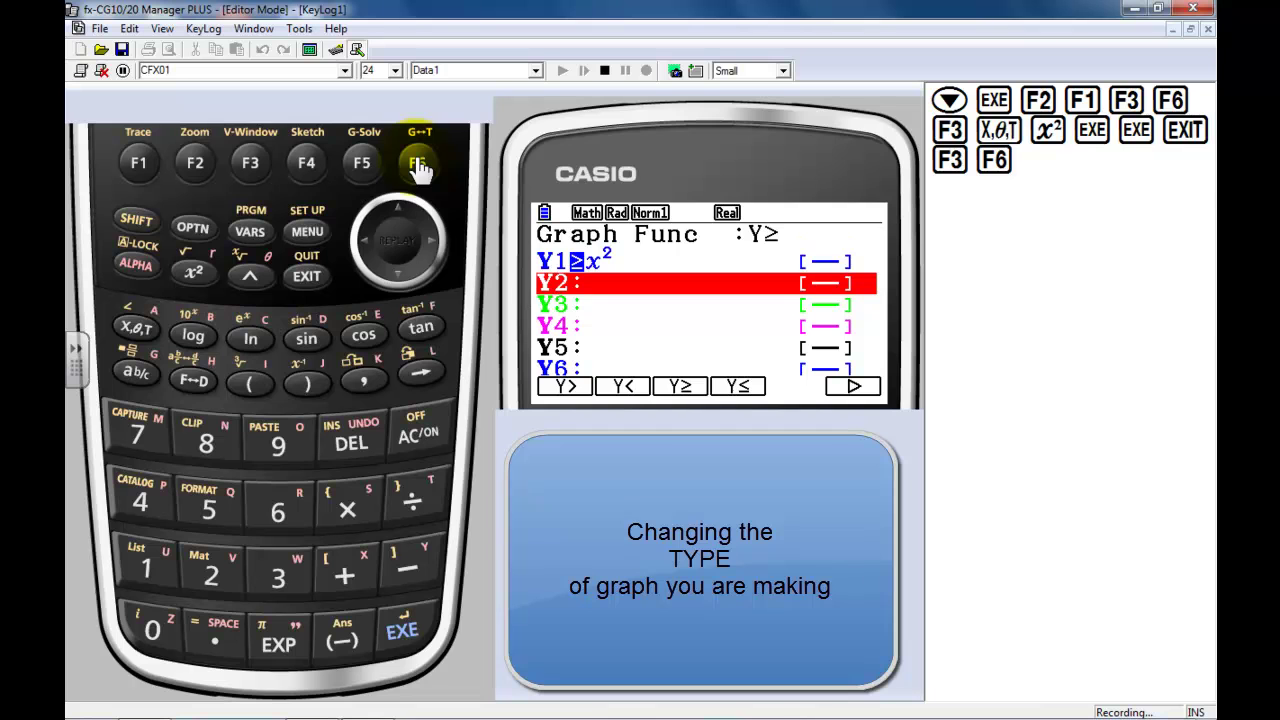
{"action": "left_click", "coordinate": [399, 214]}
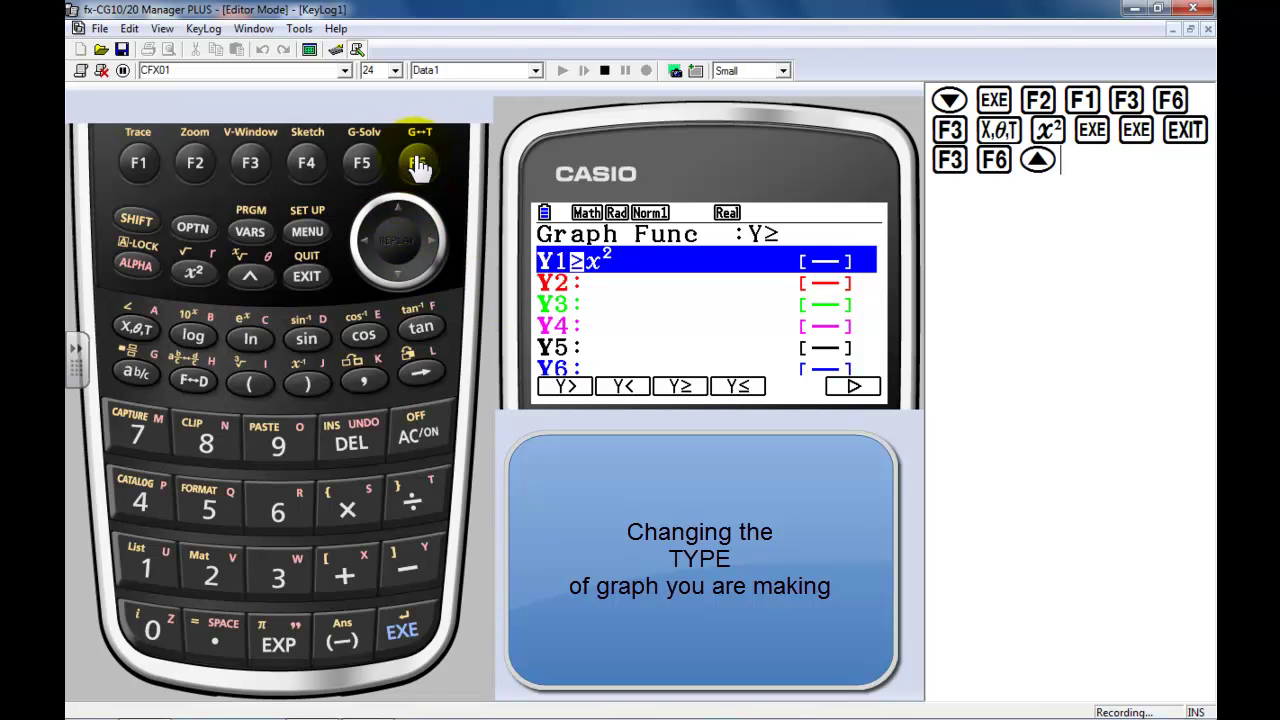
{"action": "left_click", "coordinate": [310, 276]}
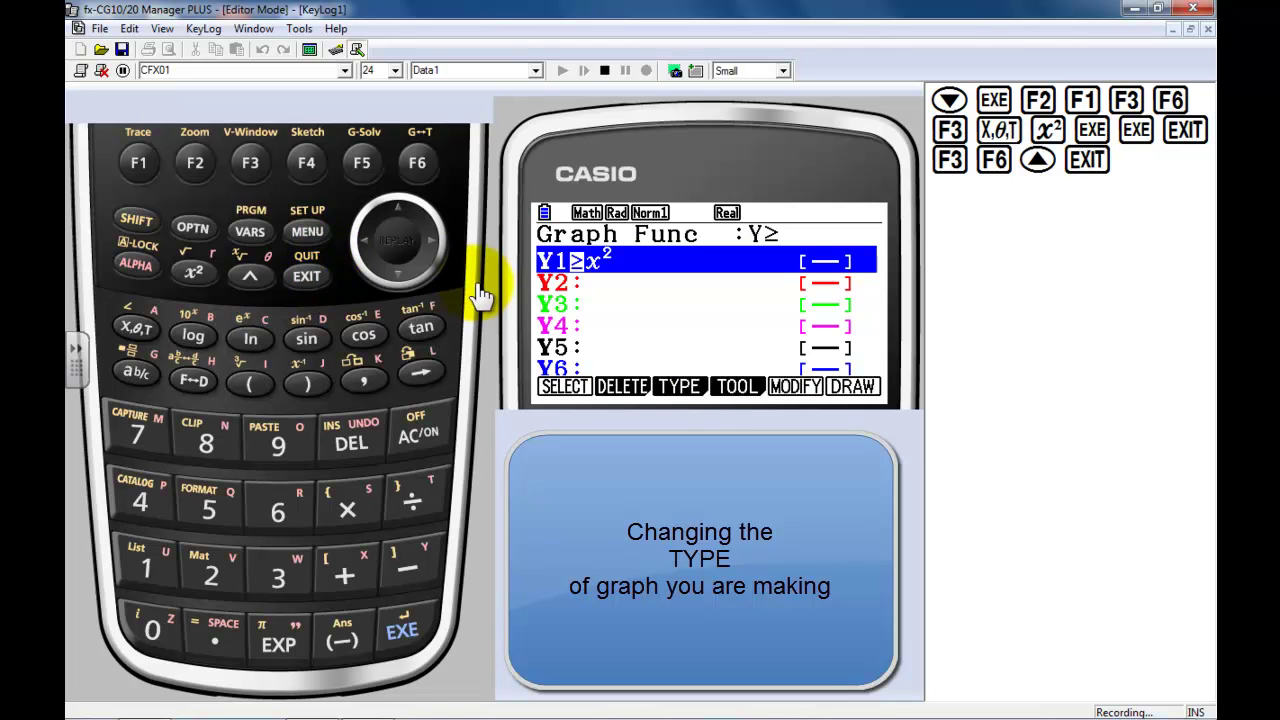
Convert Y1 to the strict Y>x², draw it with a dotted boundary, and return.
{"action": "key", "text": "F3"}
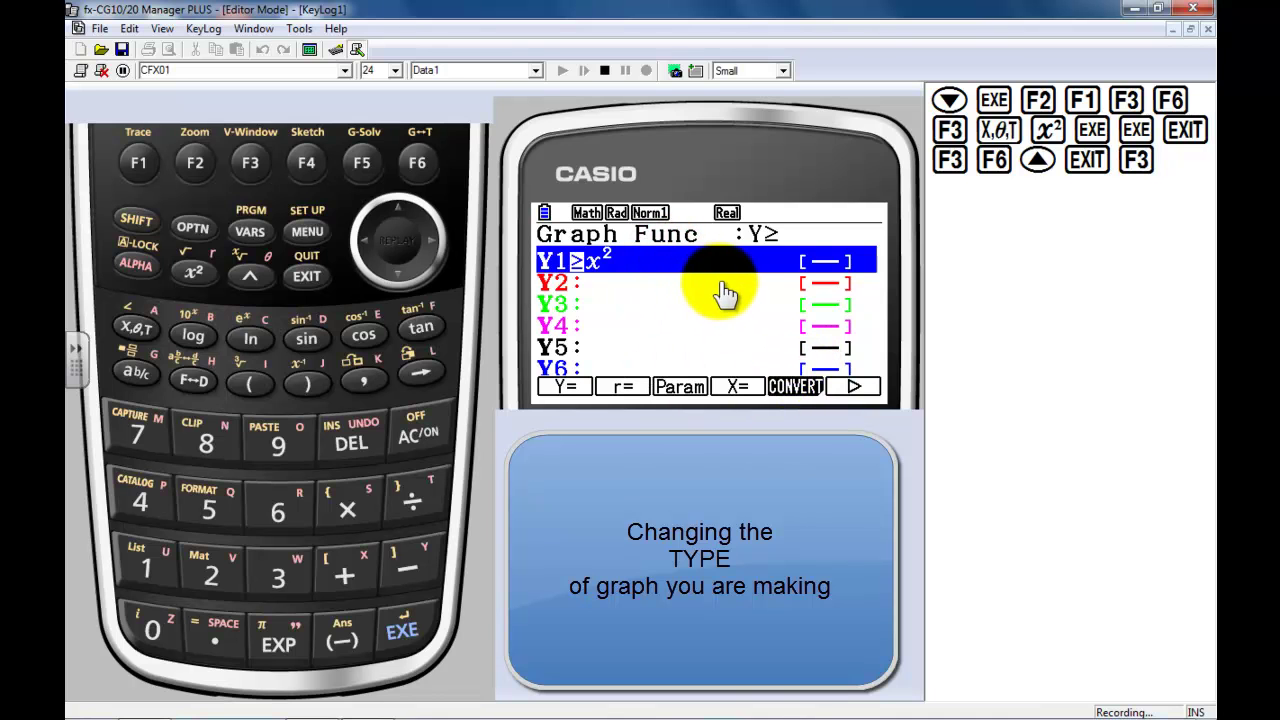
{"action": "left_click", "coordinate": [790, 392]}
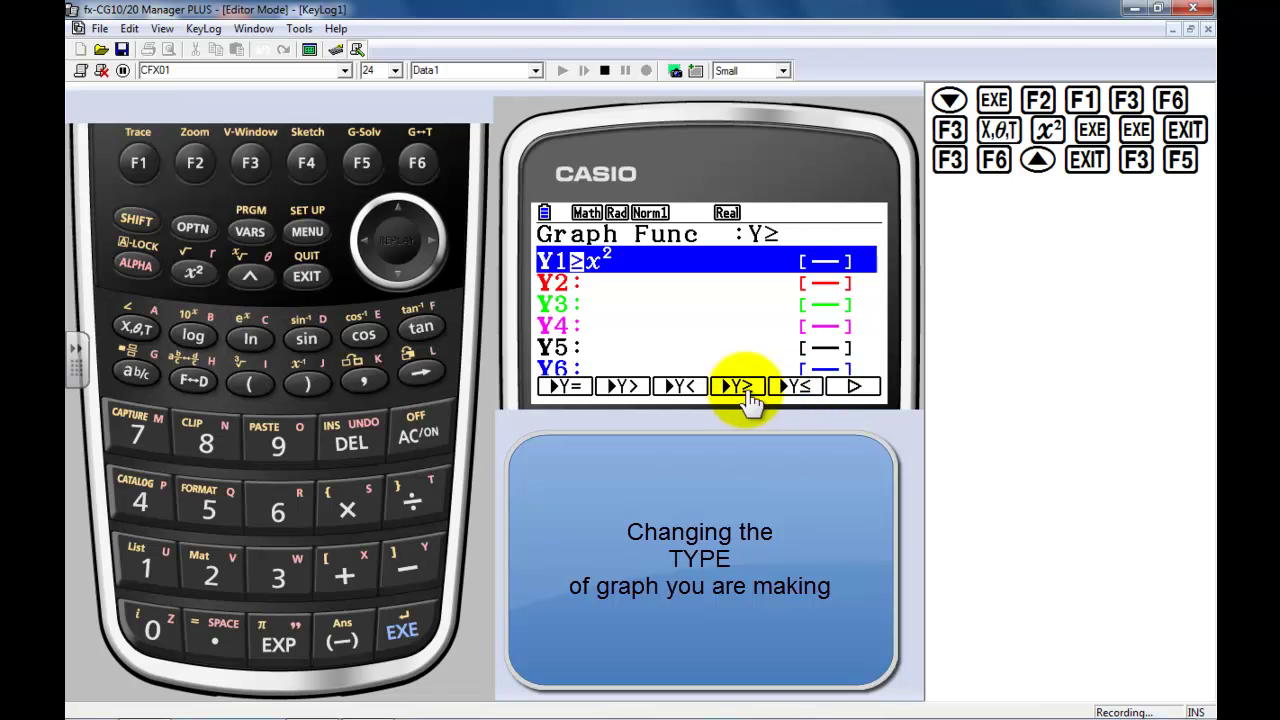
{"action": "left_click", "coordinate": [643, 398]}
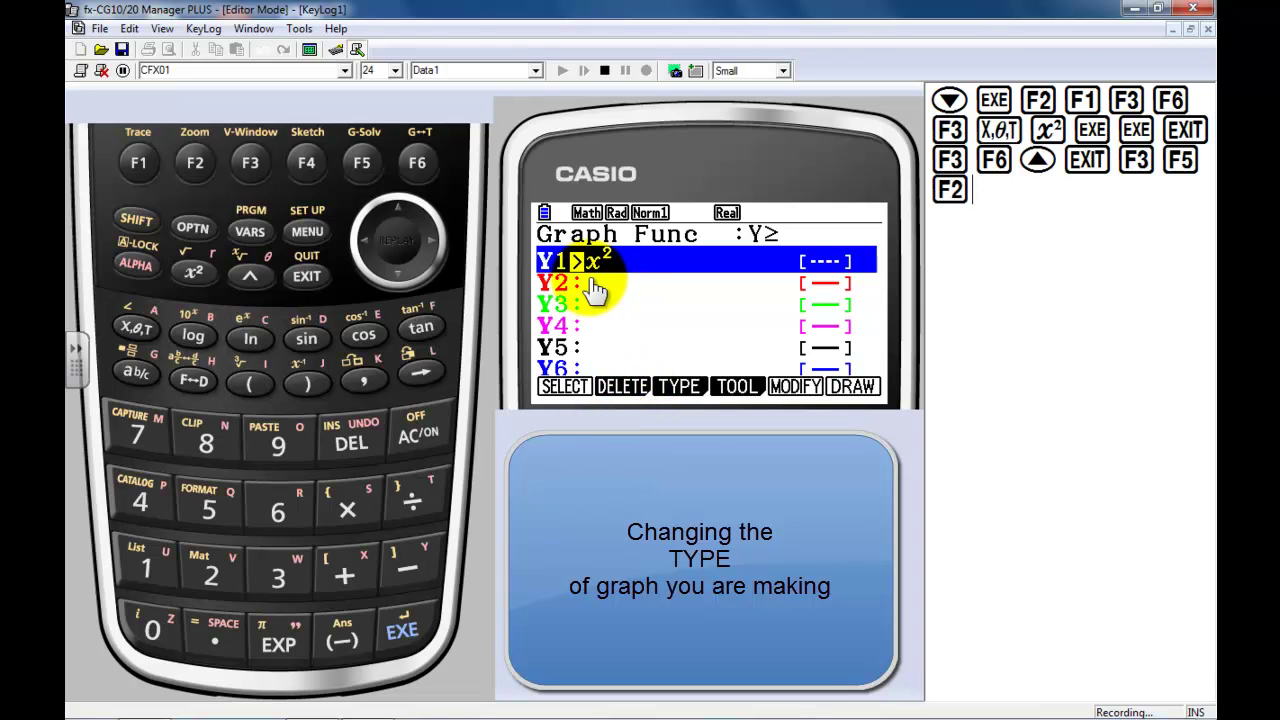
{"action": "left_click", "coordinate": [418, 166]}
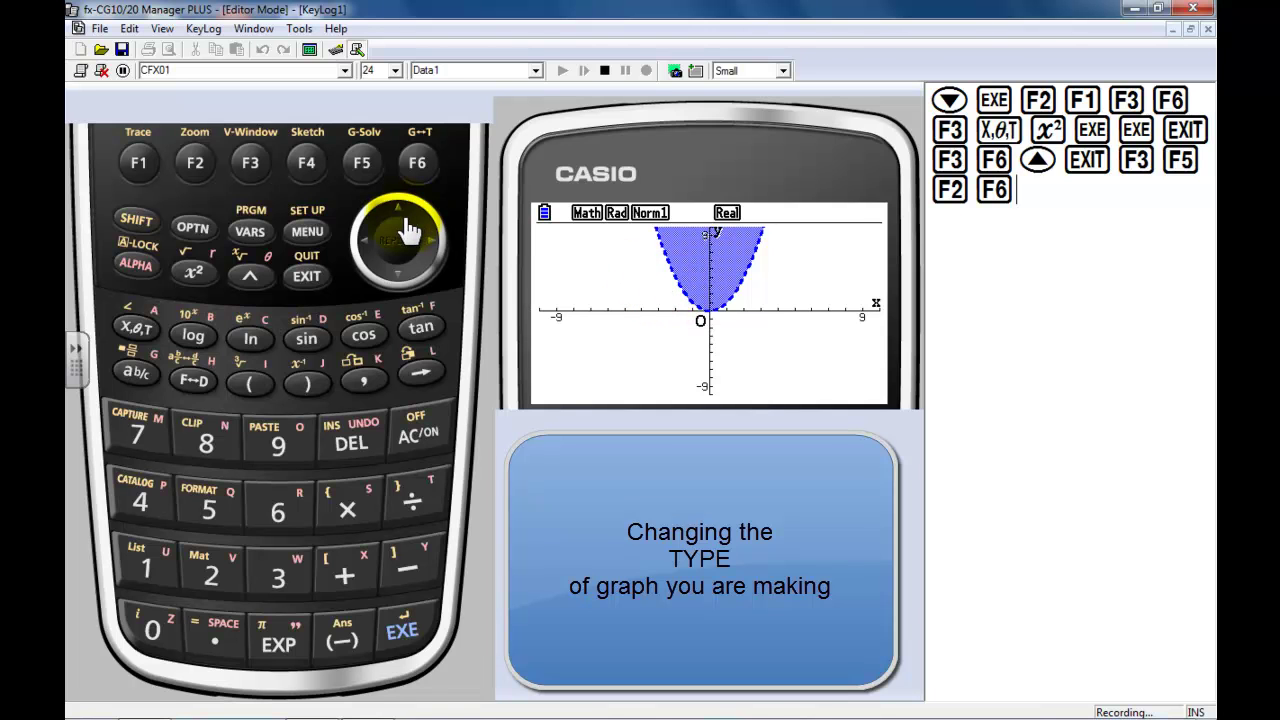
{"action": "left_click", "coordinate": [309, 284]}
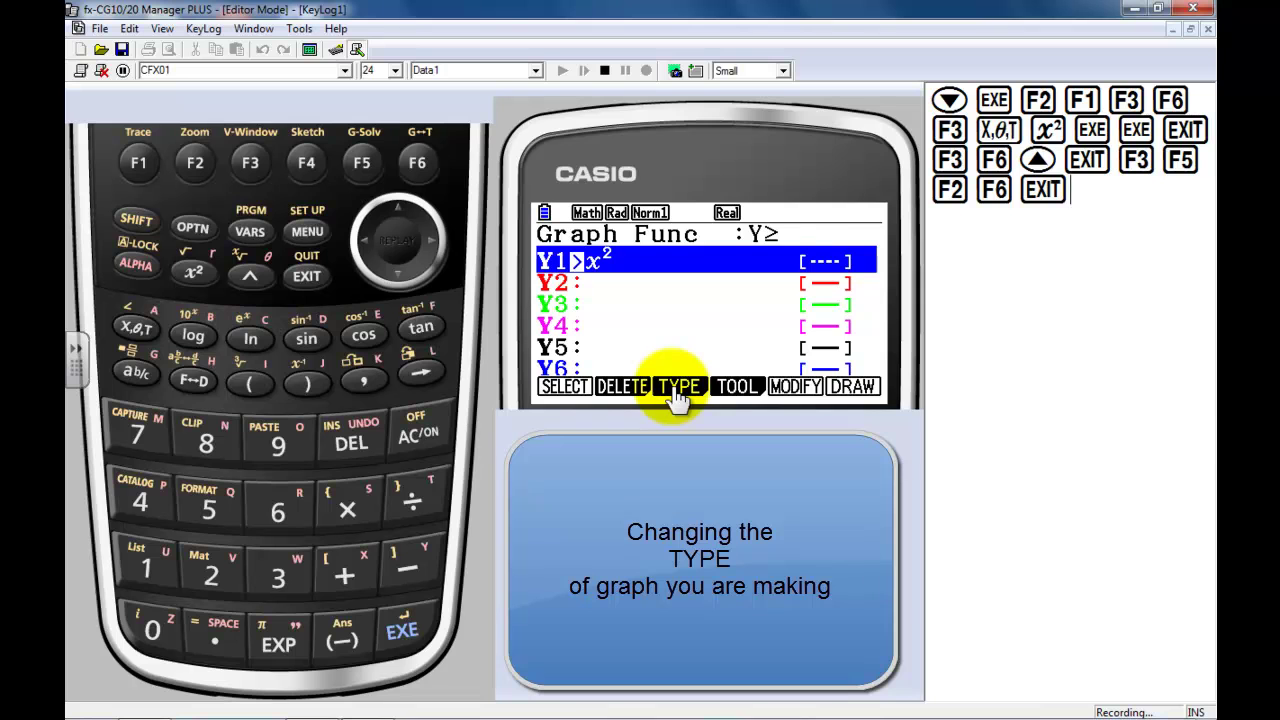
Set the graph type to X= equations and delete the old x² formula.
{"action": "left_click", "coordinate": [677, 393]}
{"action": "left_click", "coordinate": [856, 392]}
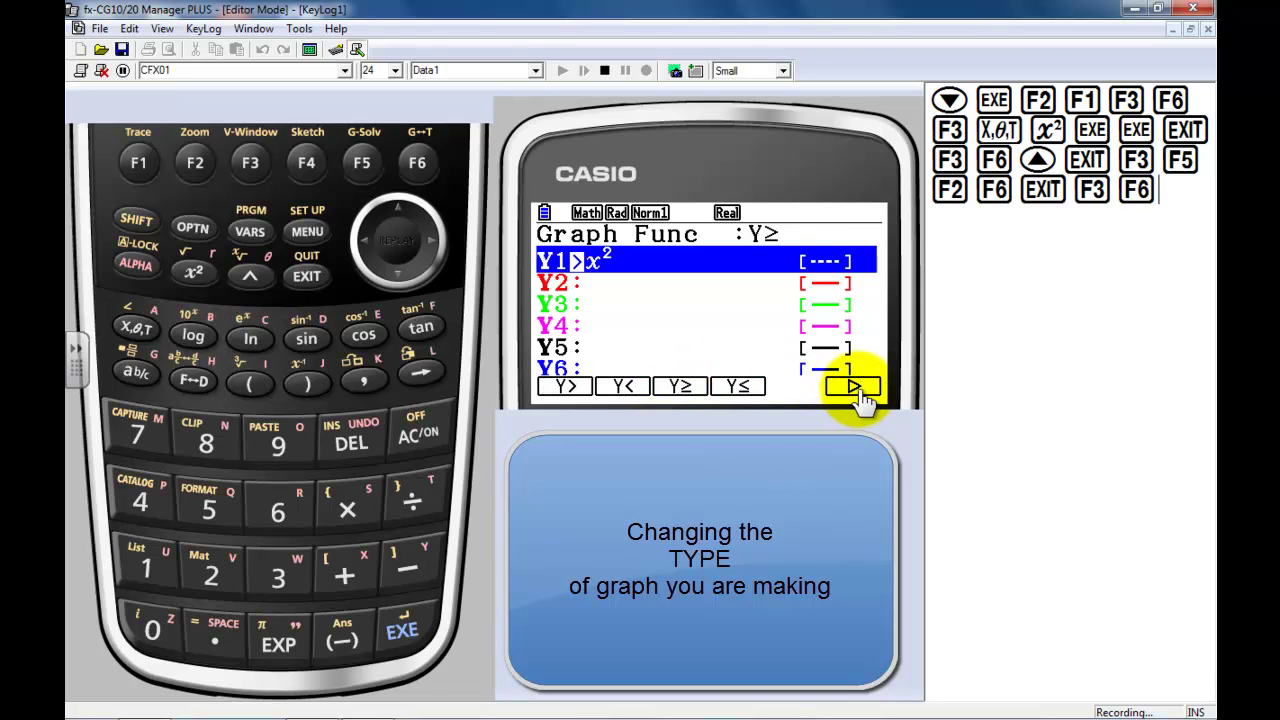
{"action": "left_click", "coordinate": [856, 390]}
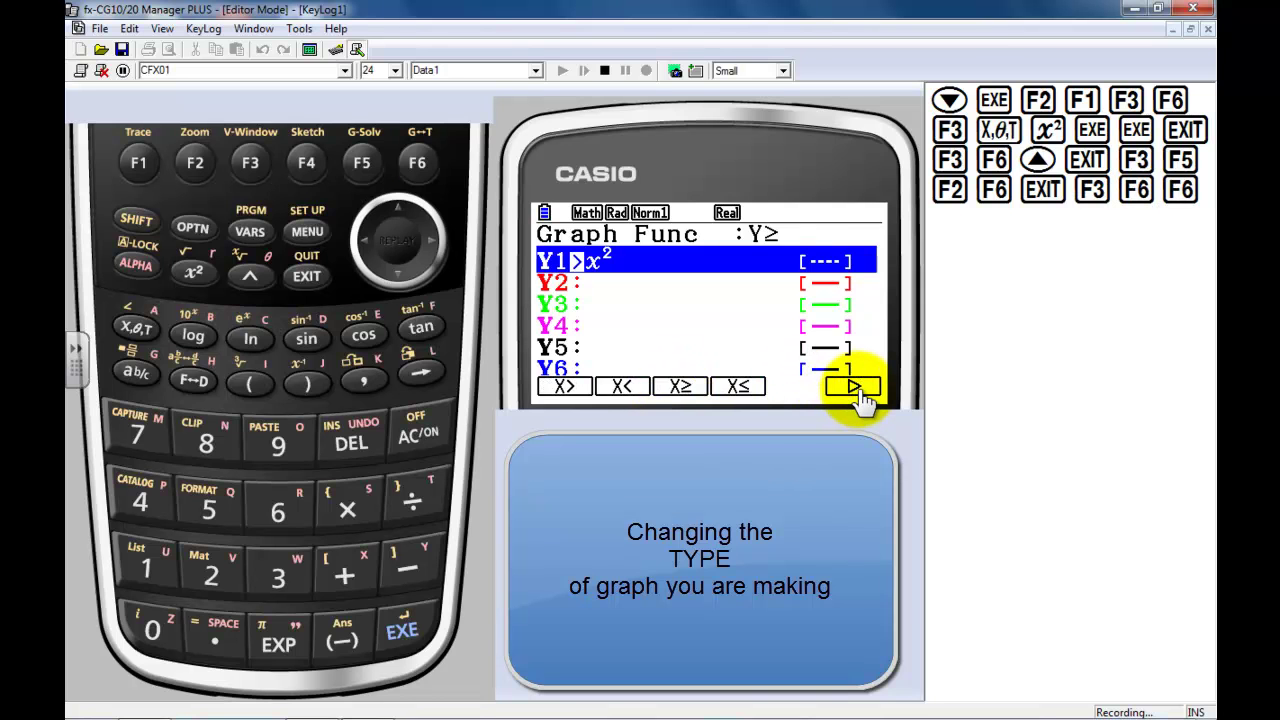
{"action": "left_click", "coordinate": [856, 390]}
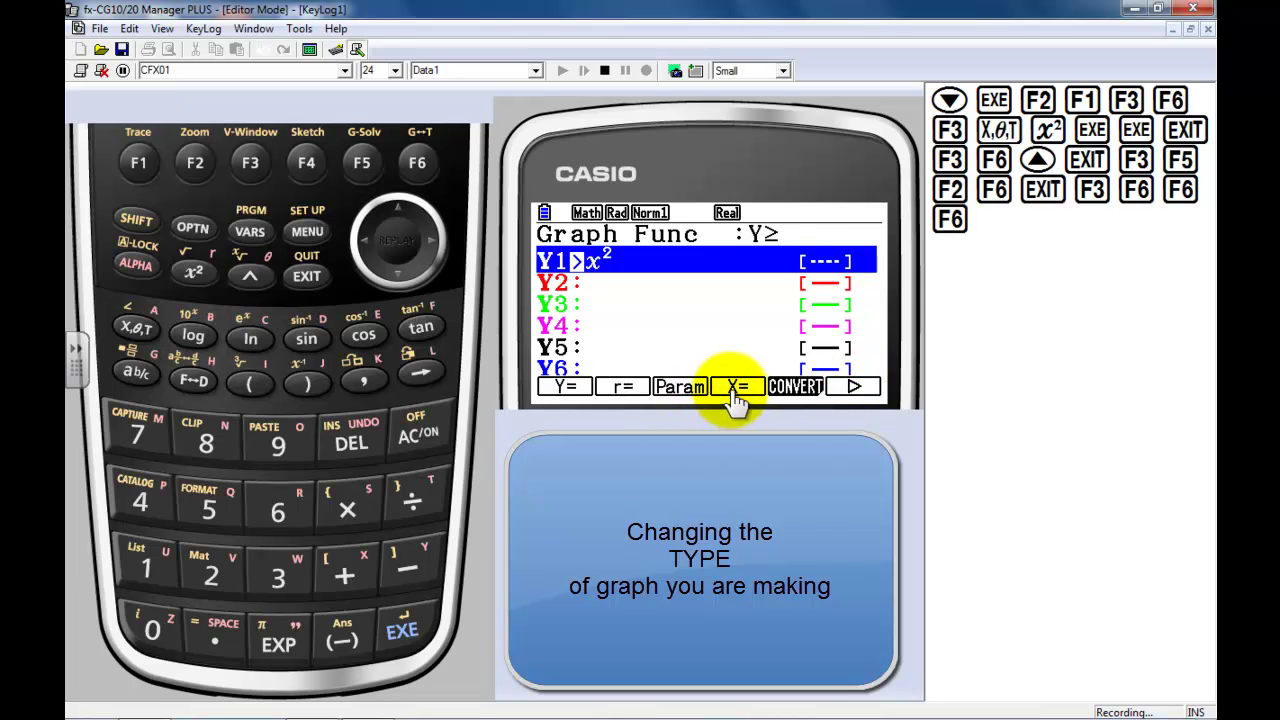
{"action": "left_click", "coordinate": [737, 390]}
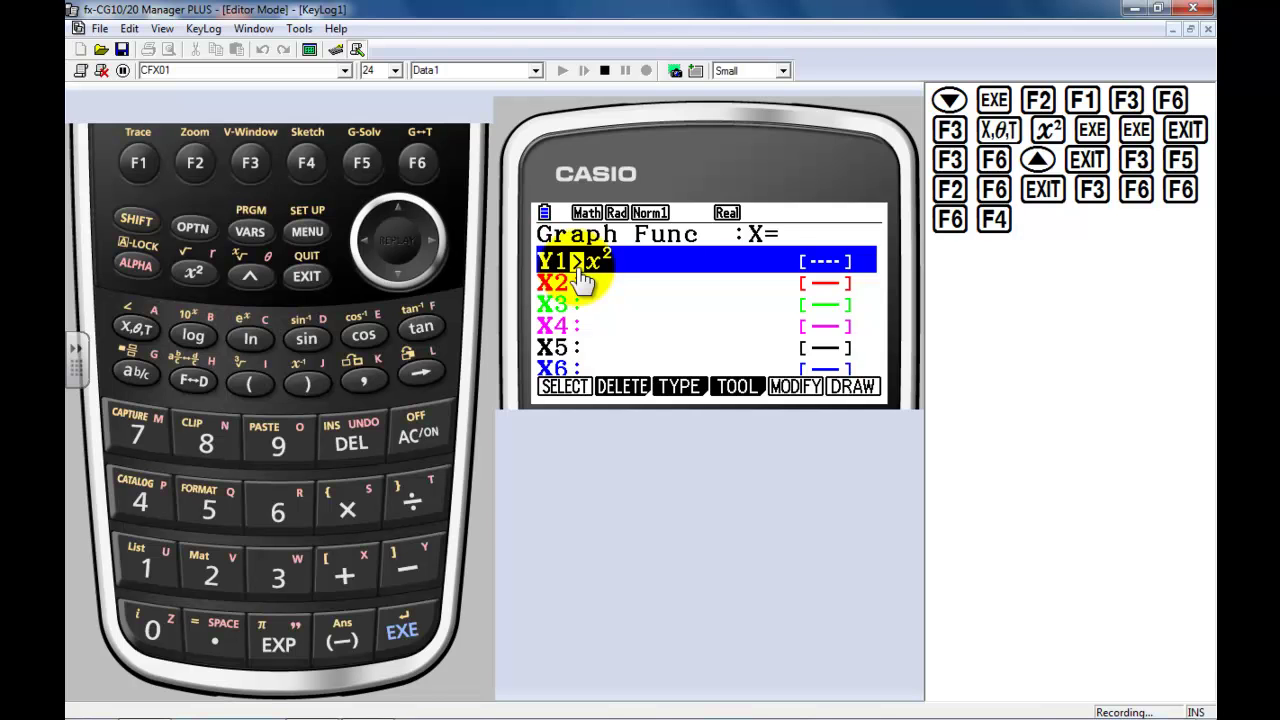
{"action": "left_click", "coordinate": [195, 163]}
{"action": "left_click", "coordinate": [139, 163]}
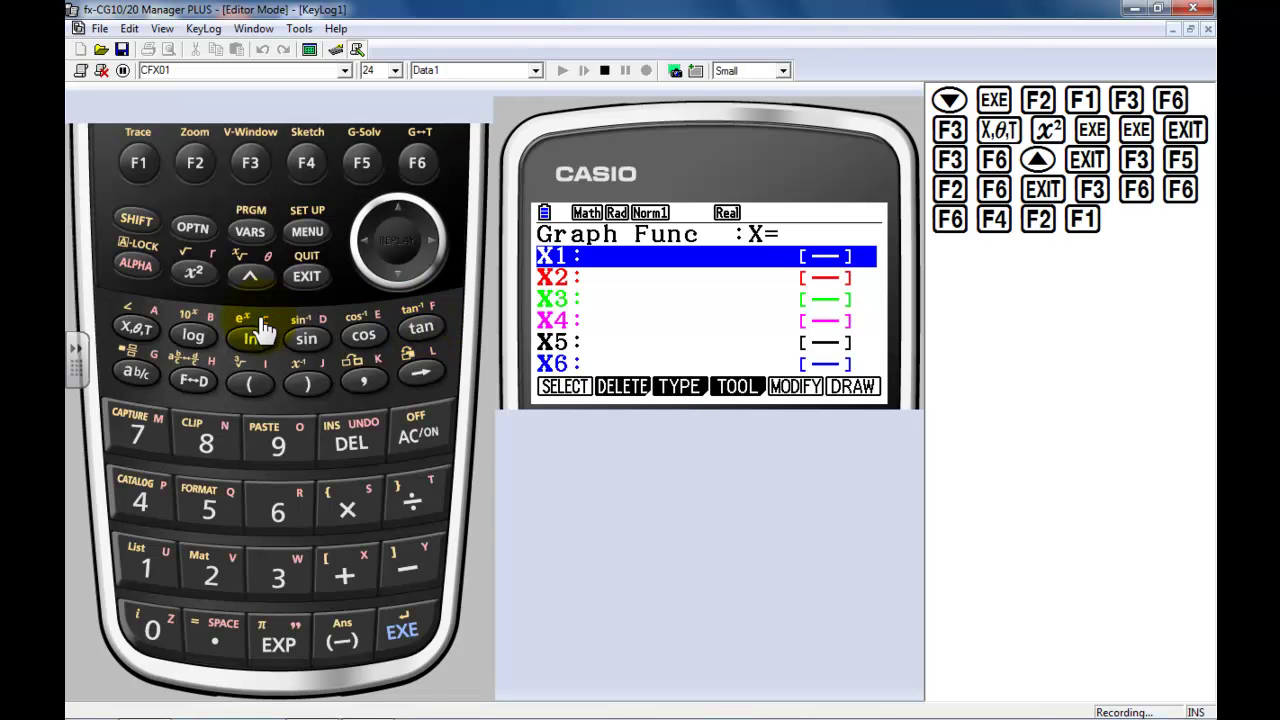
Type the cubic X1 = Y³−2Y²+3Y−4.
{"action": "left_click", "coordinate": [146, 343]}
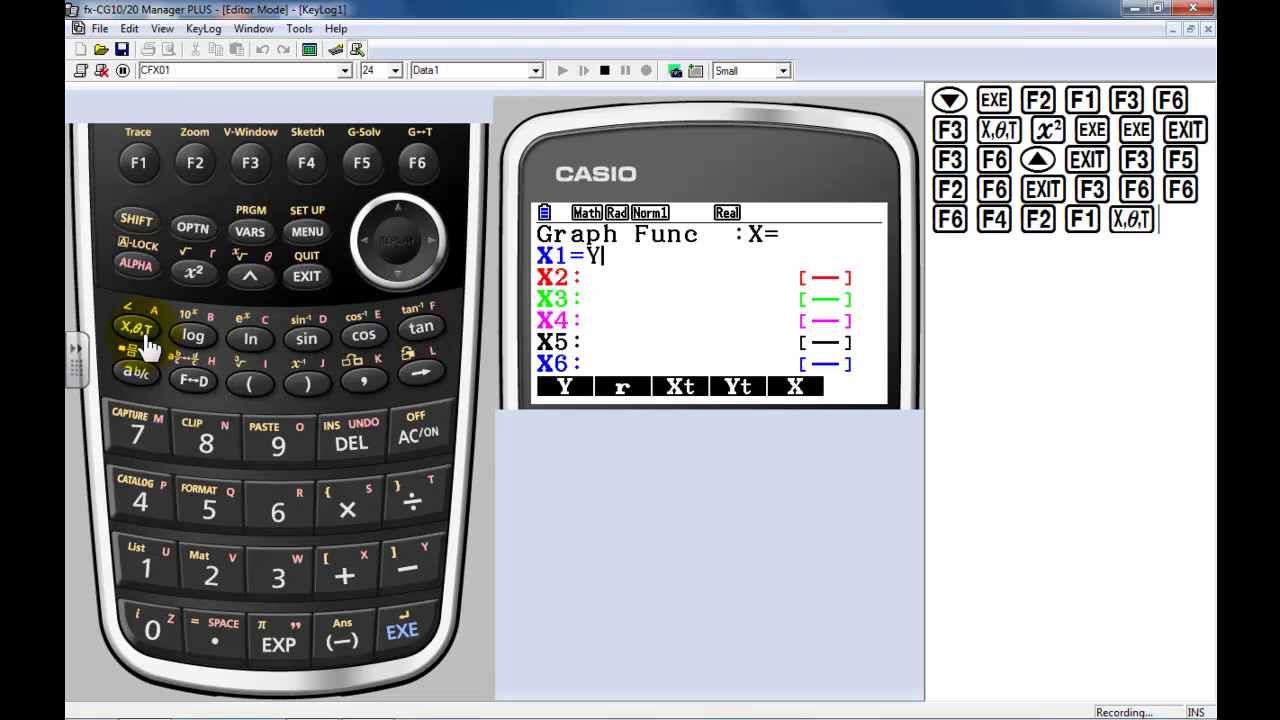
{"action": "left_click", "coordinate": [252, 280]}
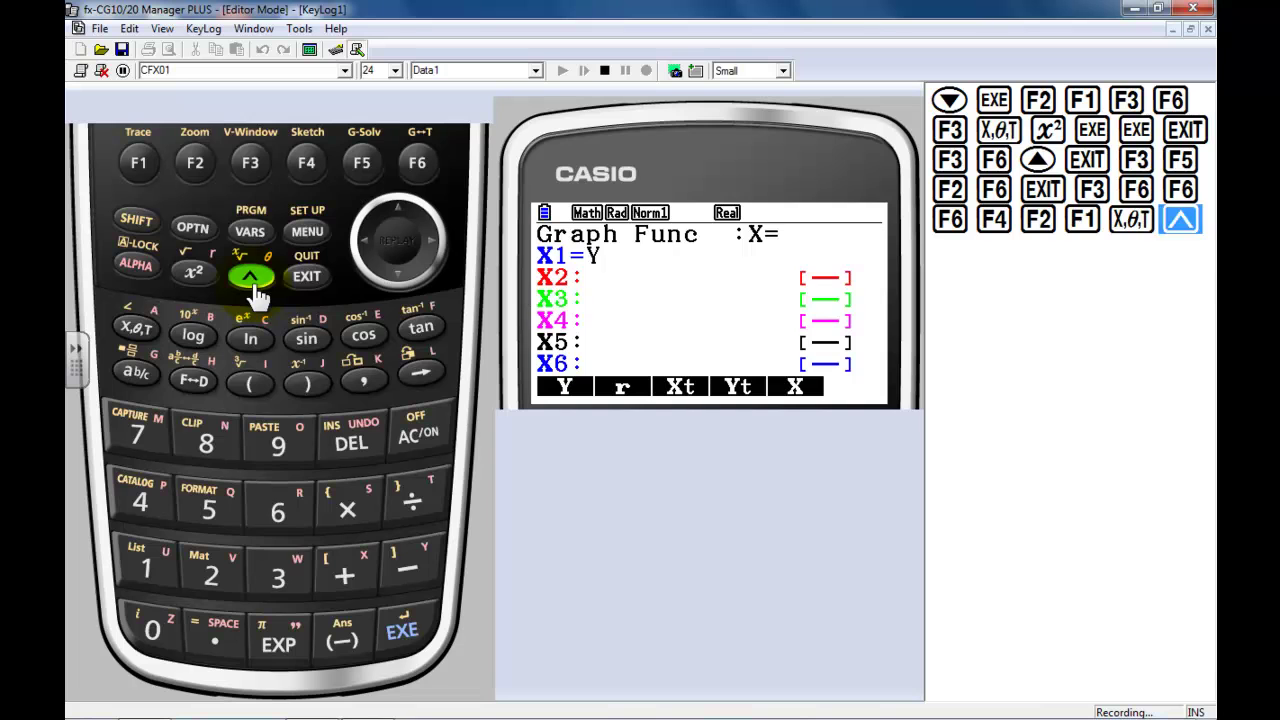
{"action": "left_click", "coordinate": [292, 582]}
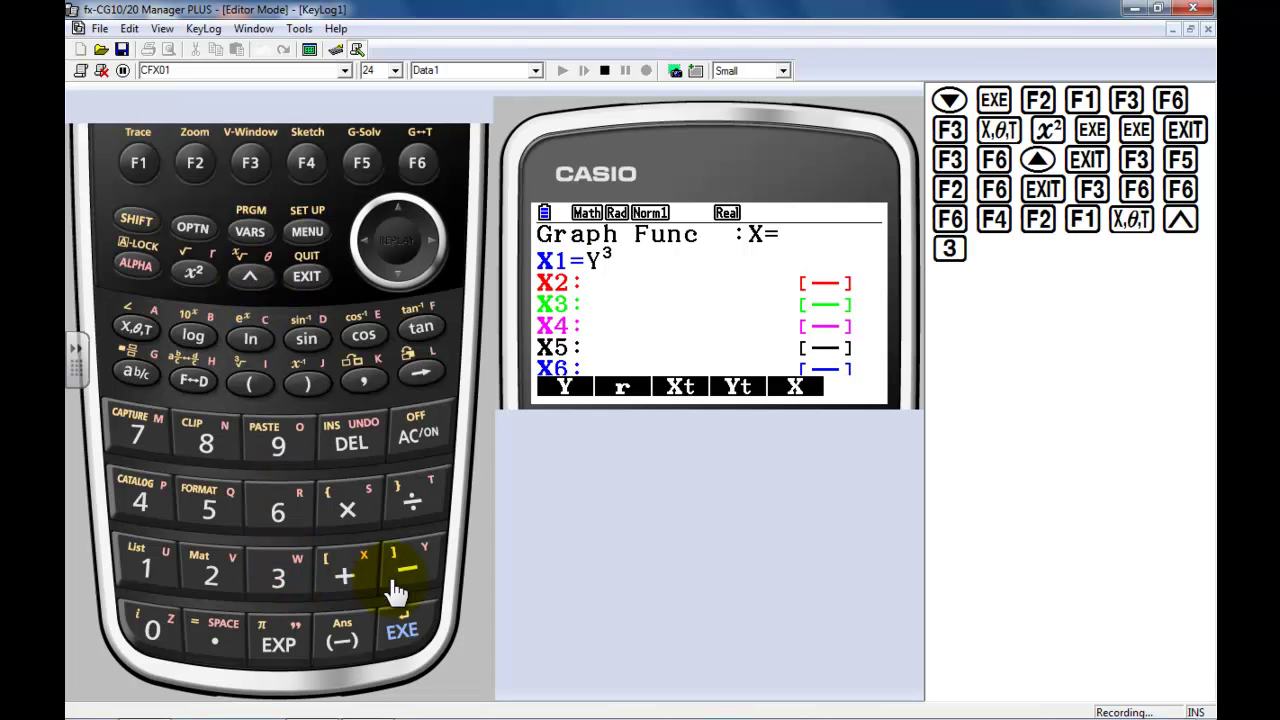
{"action": "left_click", "coordinate": [428, 241]}
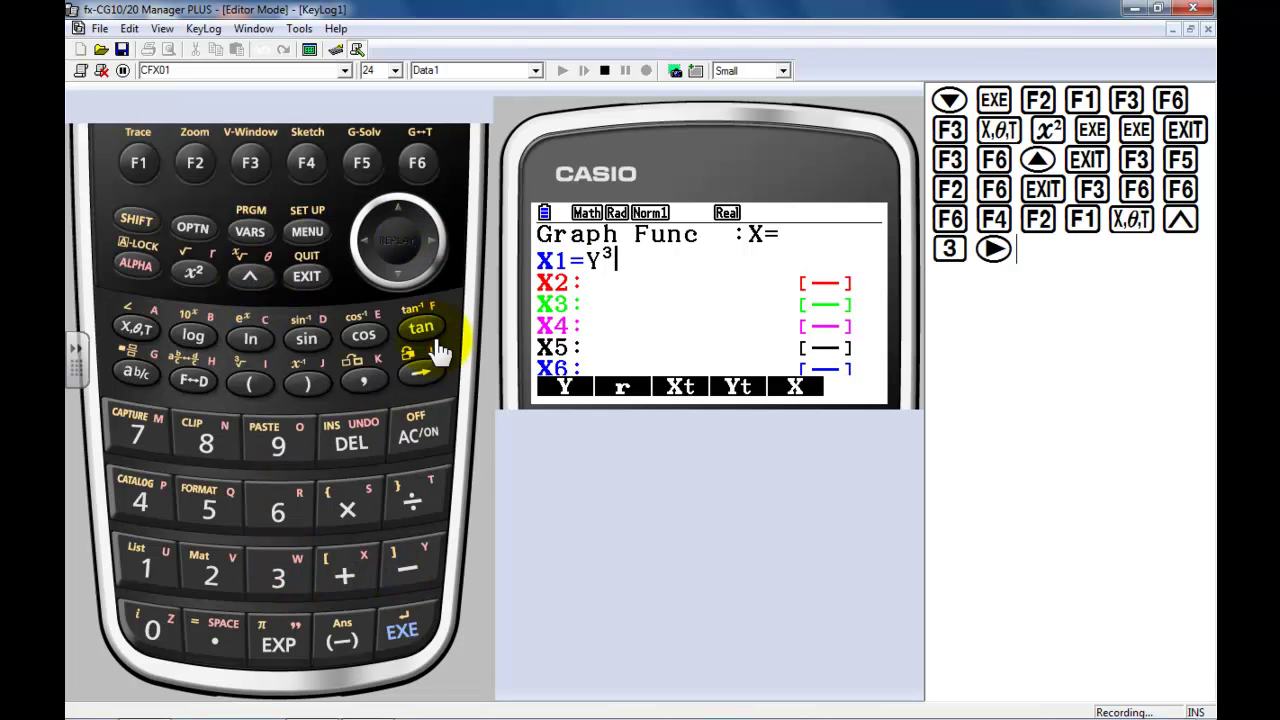
{"action": "left_click", "coordinate": [410, 570]}
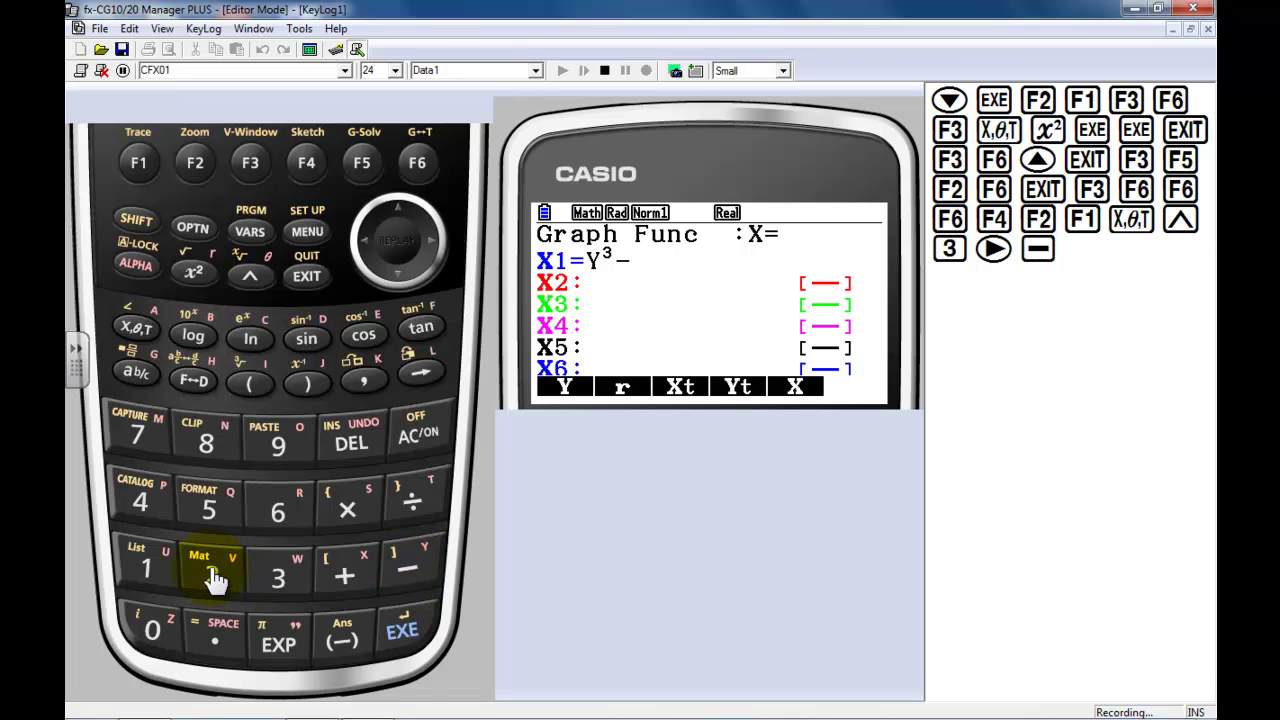
{"action": "left_click", "coordinate": [208, 574]}
{"action": "left_click", "coordinate": [142, 332]}
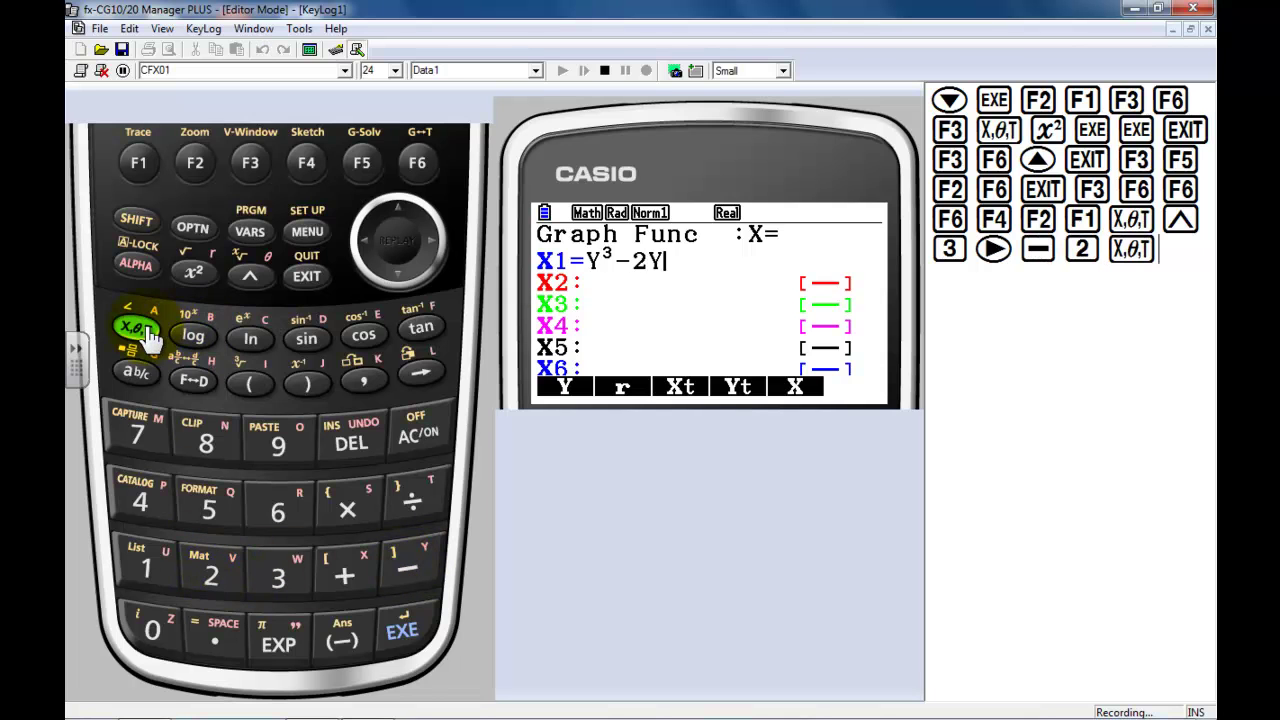
{"action": "left_click", "coordinate": [200, 276]}
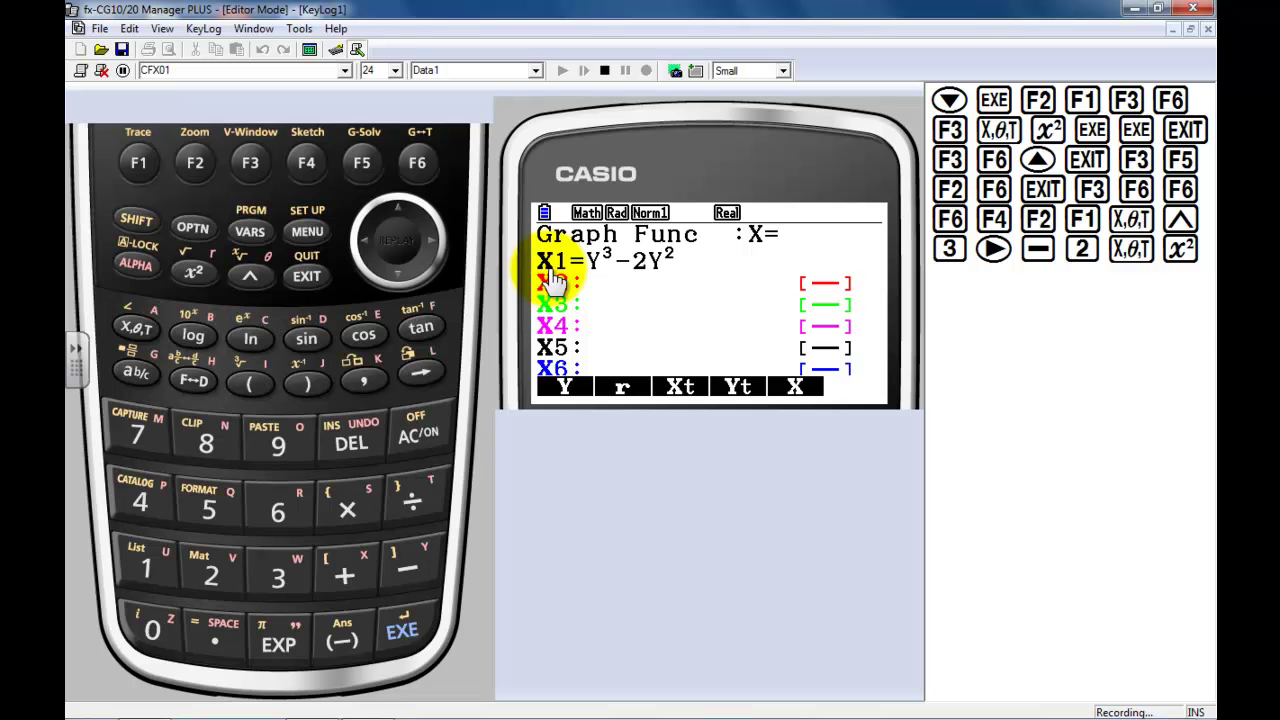
{"action": "left_click", "coordinate": [344, 575]}
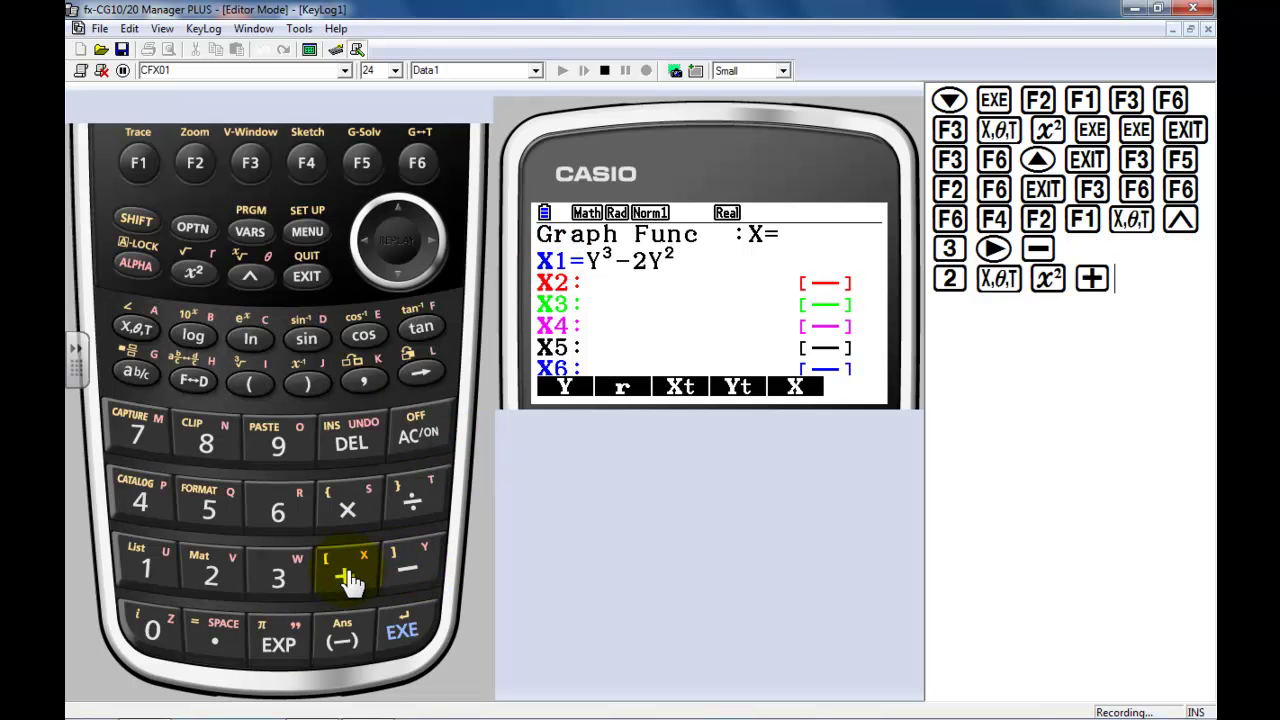
{"action": "left_click", "coordinate": [278, 575]}
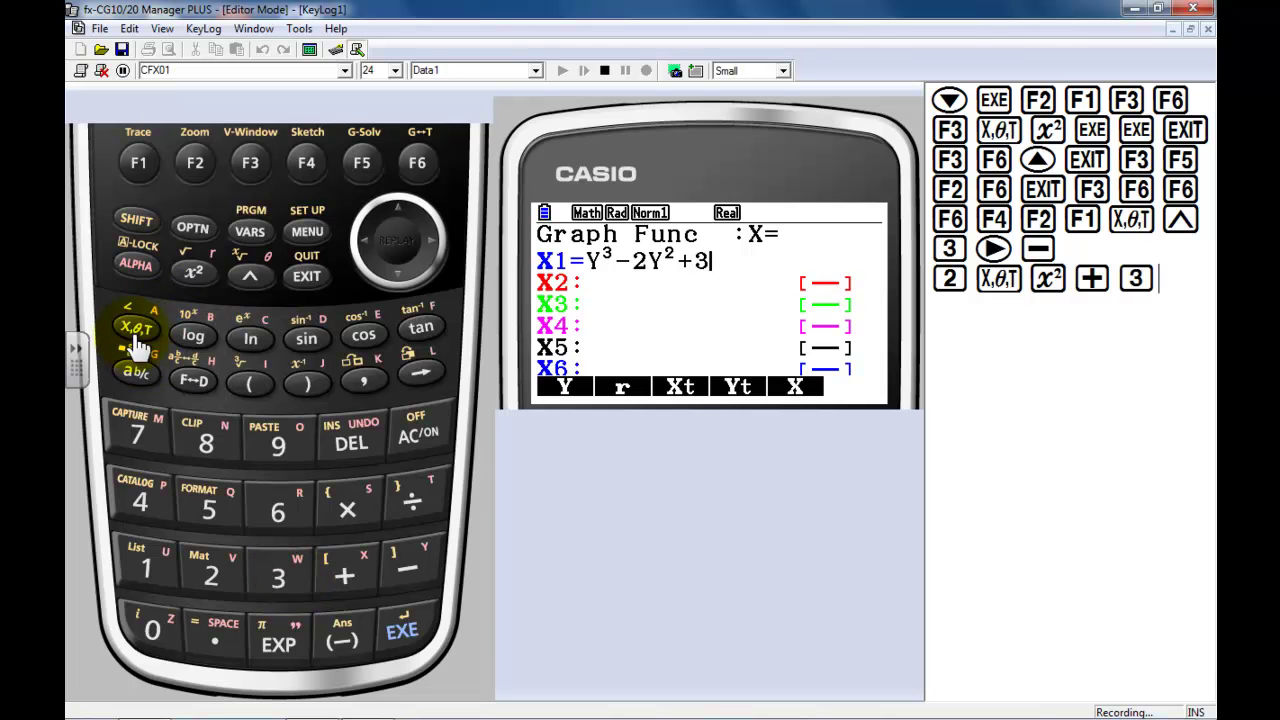
{"action": "left_click", "coordinate": [133, 328]}
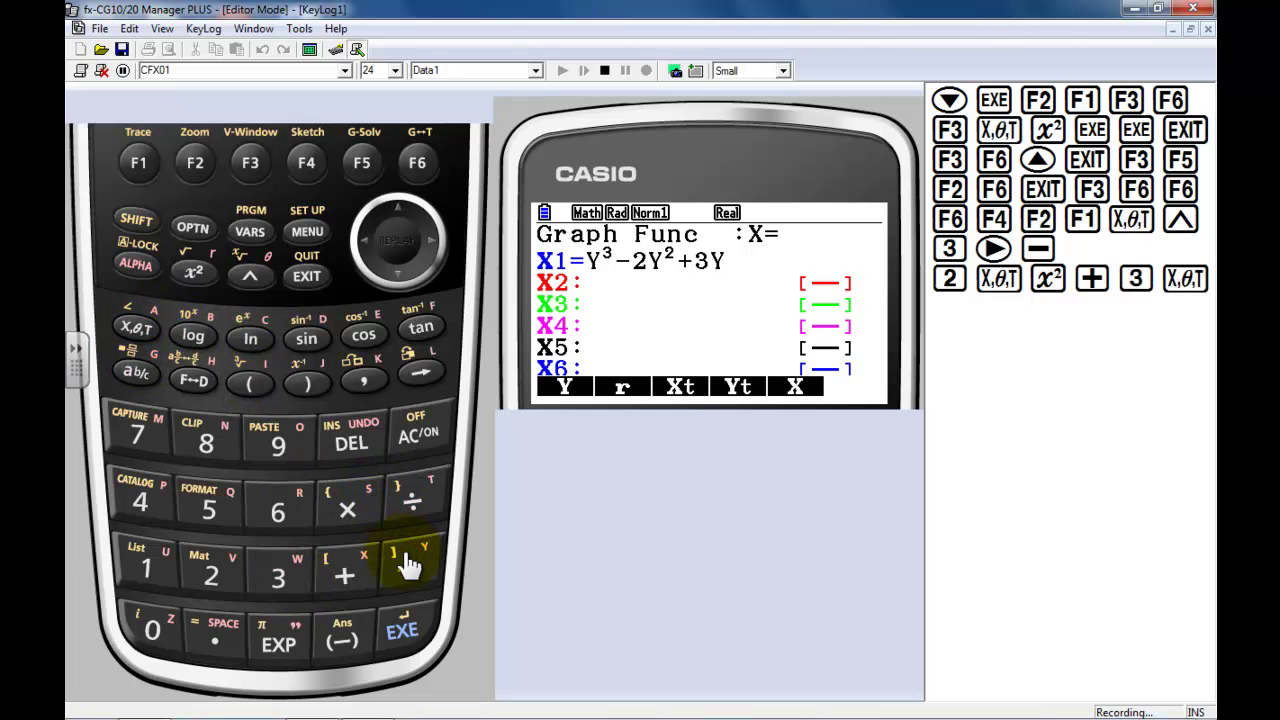
{"action": "left_click", "coordinate": [408, 572]}
{"action": "left_click", "coordinate": [146, 512]}
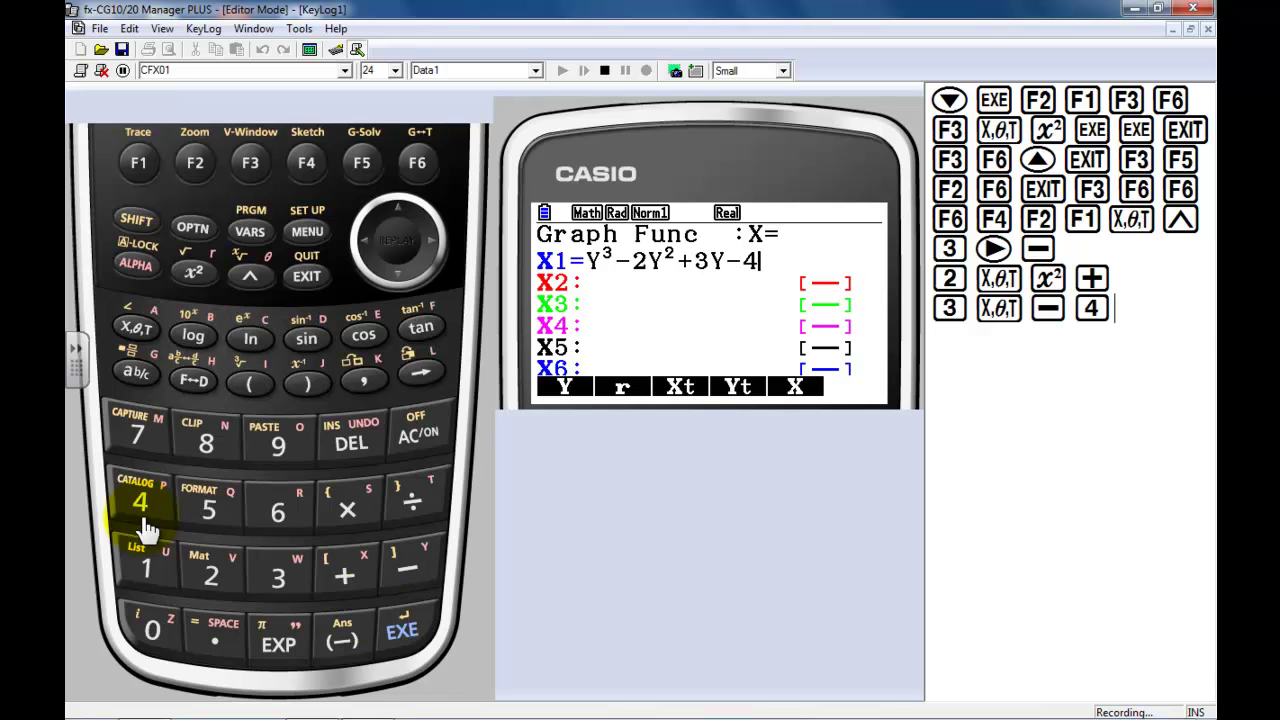
Store X1, graph the sideways cubic, try G-Solv INTSECT, and return to the list.
{"action": "left_click", "coordinate": [405, 633]}
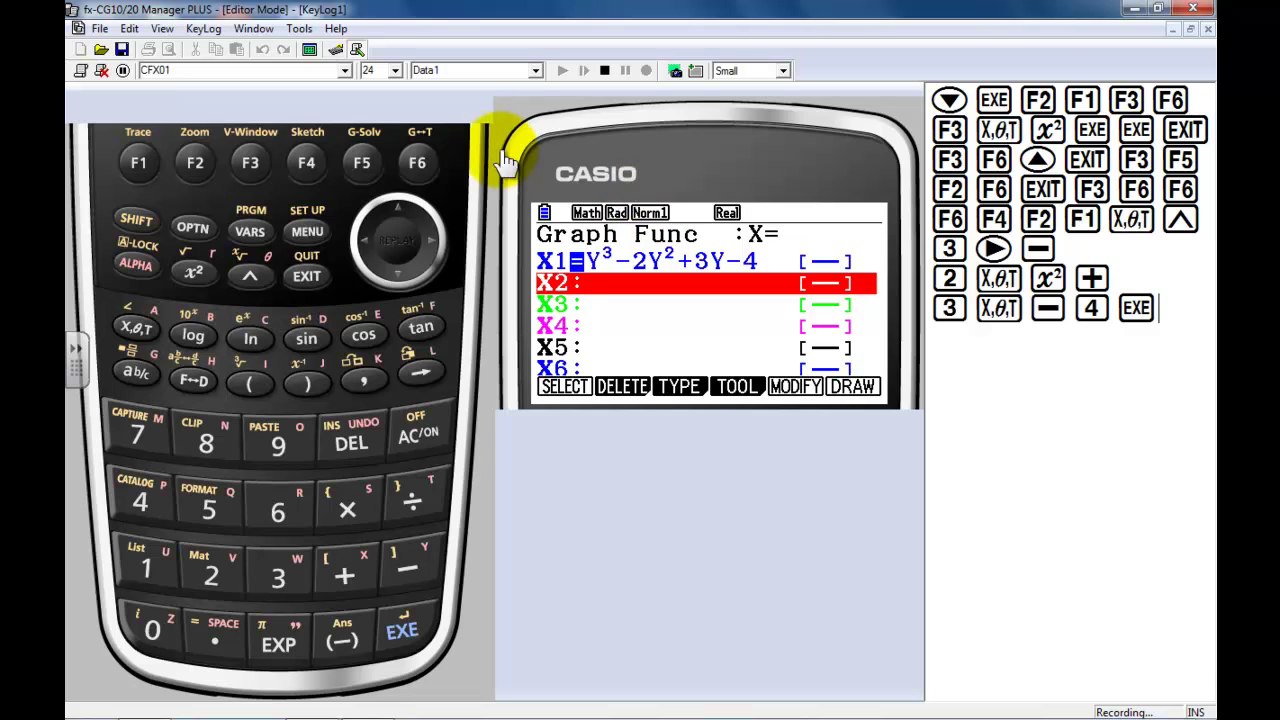
{"action": "left_click", "coordinate": [422, 168]}
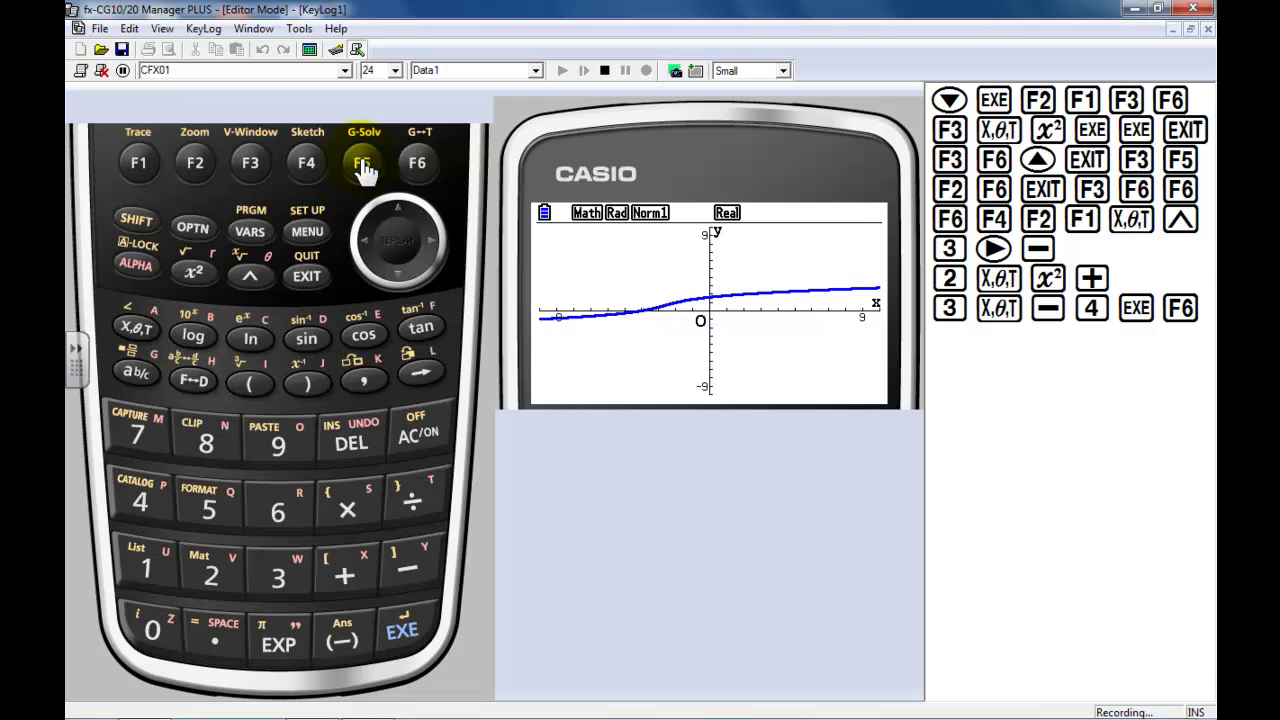
{"action": "left_click", "coordinate": [367, 173]}
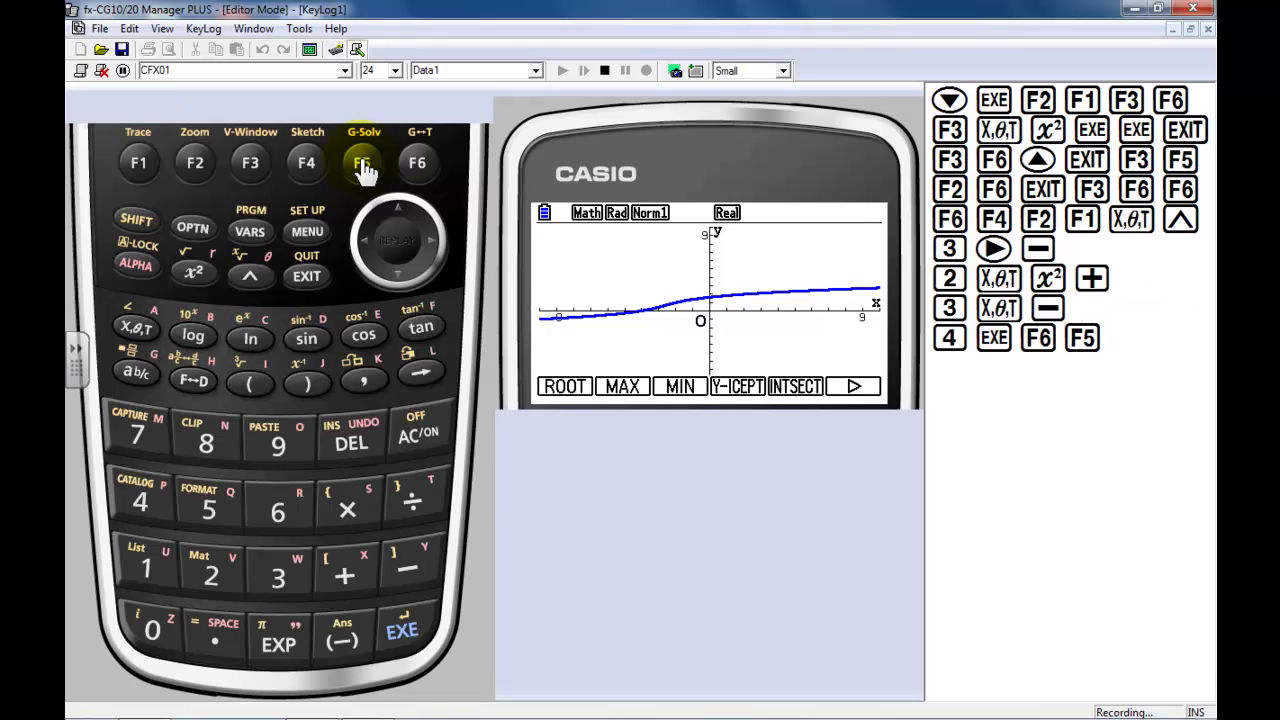
{"action": "left_click", "coordinate": [803, 394]}
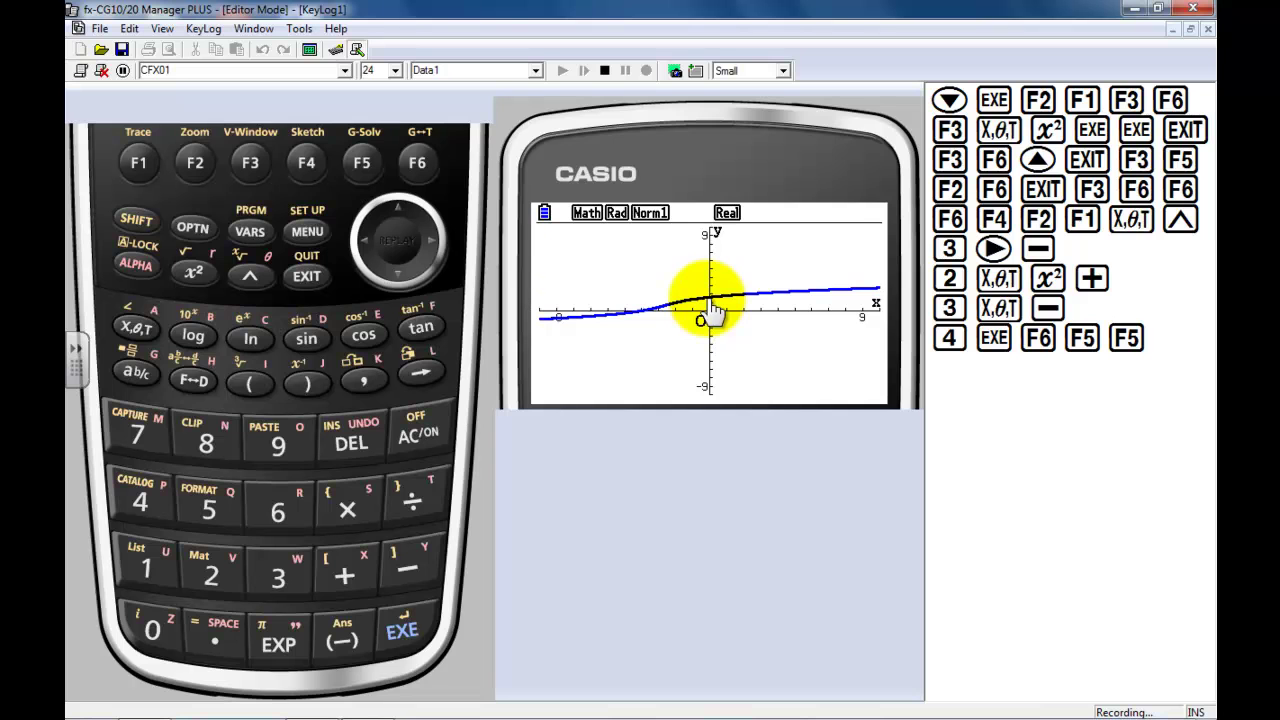
{"action": "left_click", "coordinate": [307, 278]}
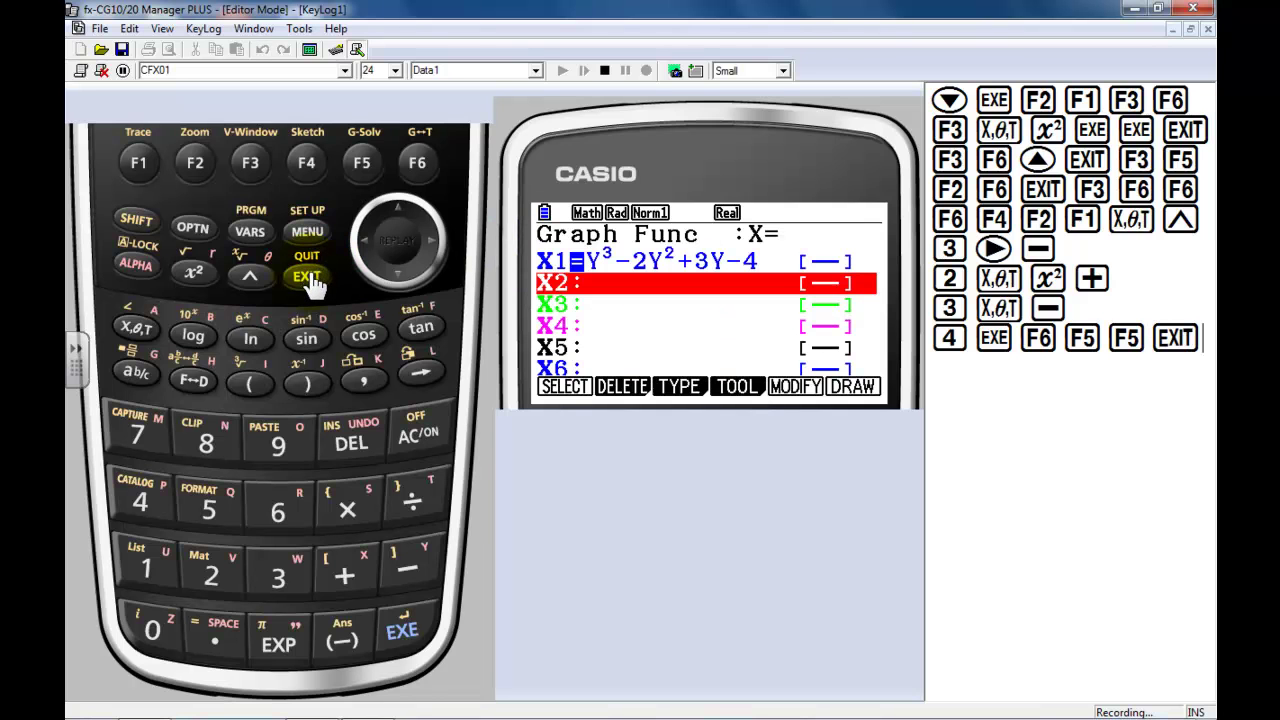
Enter and store X2 = 8Y²+5Y−6.
{"action": "left_click", "coordinate": [207, 445]}
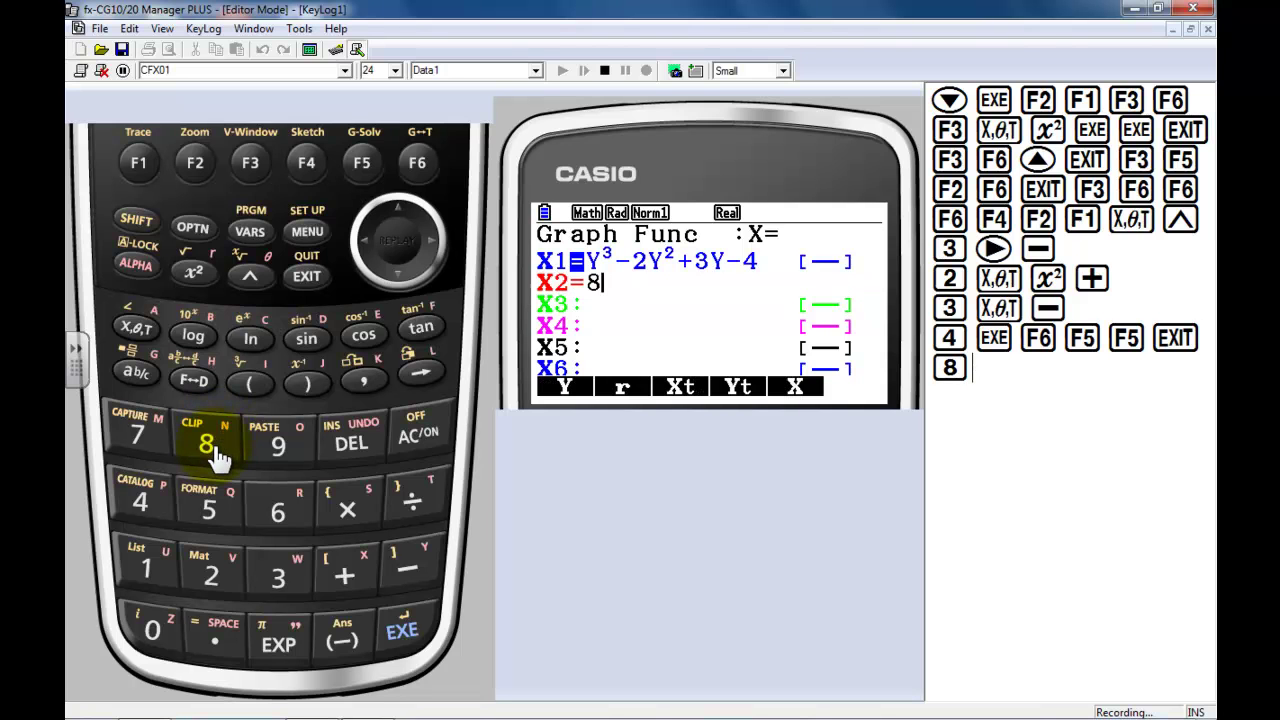
{"action": "left_click", "coordinate": [141, 343]}
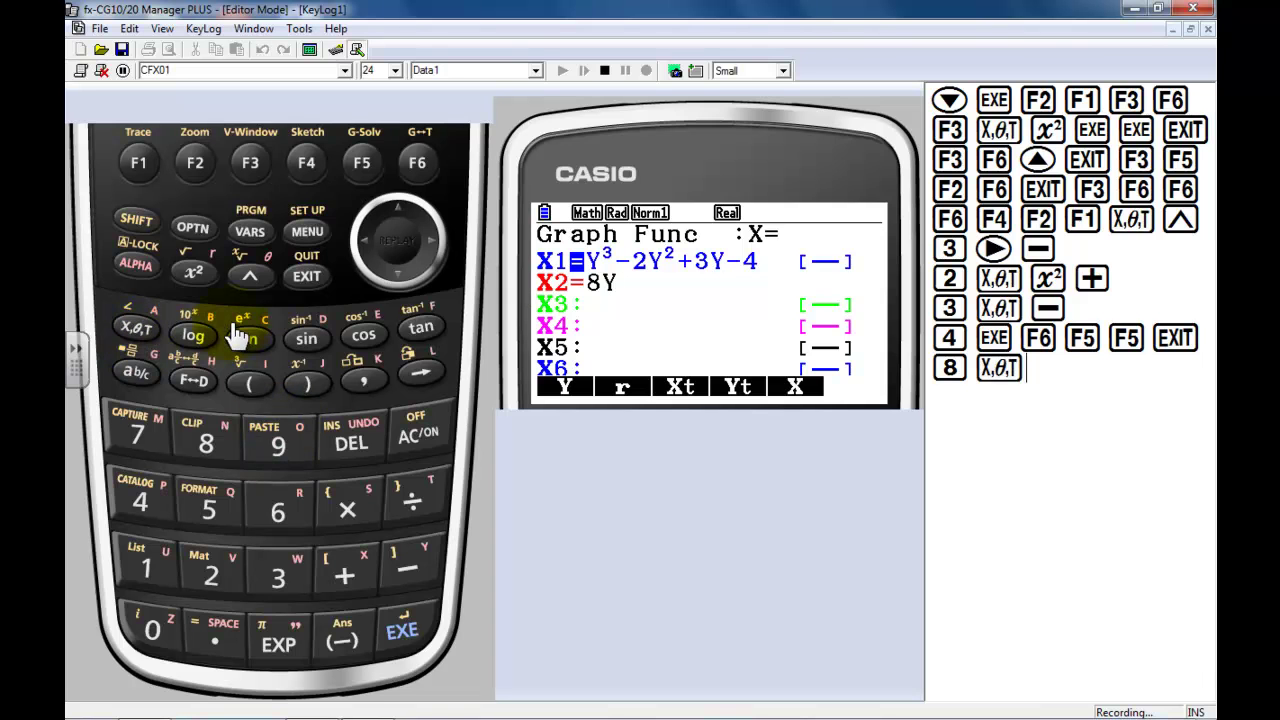
{"action": "left_click", "coordinate": [249, 280]}
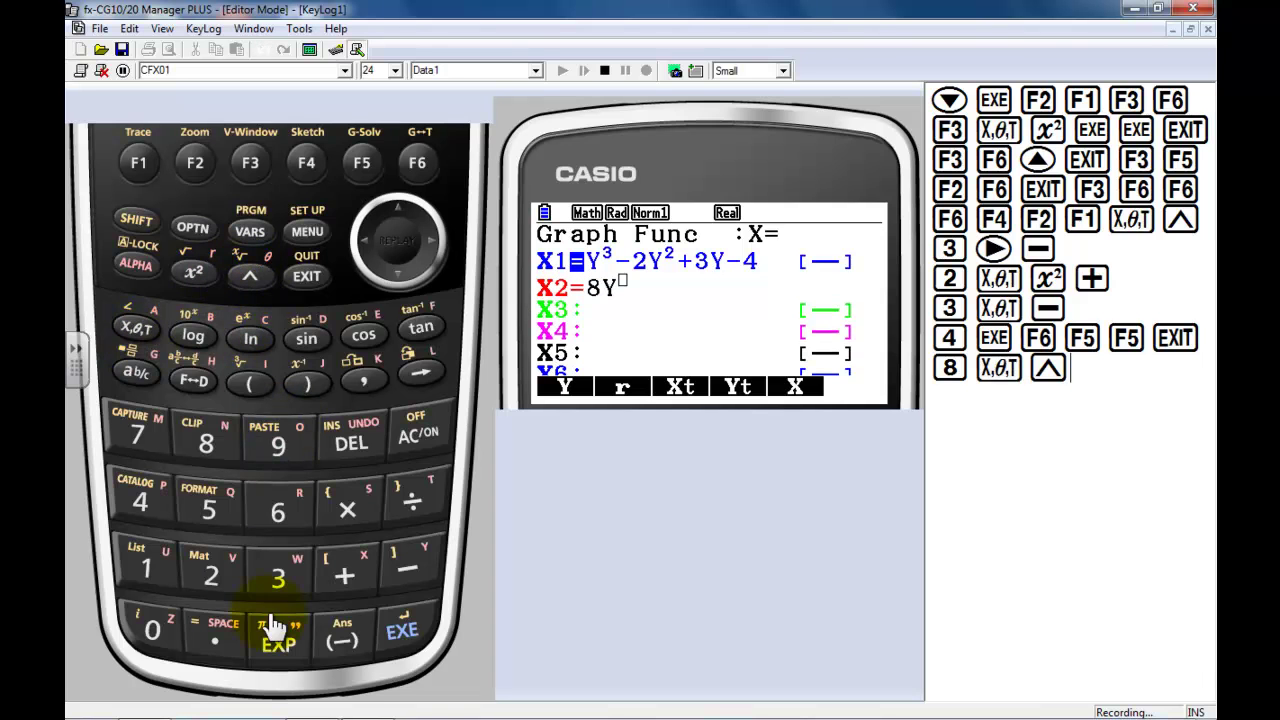
{"action": "left_click", "coordinate": [211, 571]}
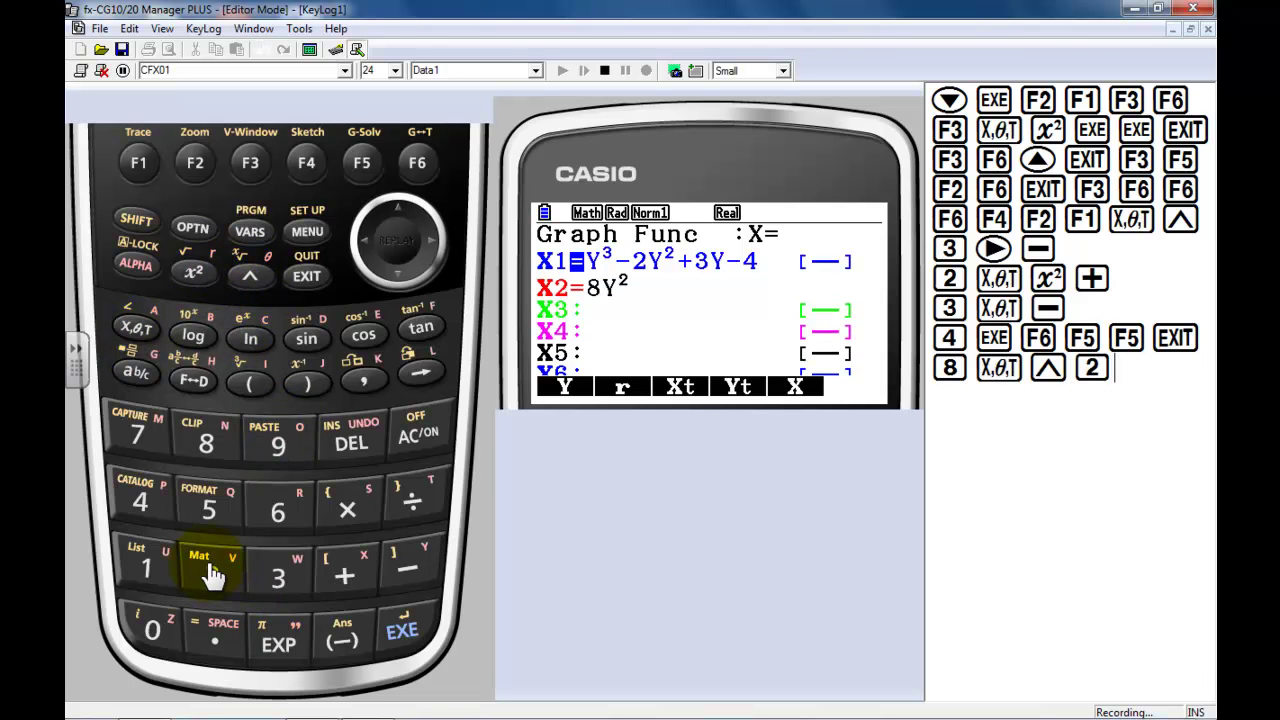
{"action": "left_click", "coordinate": [432, 242]}
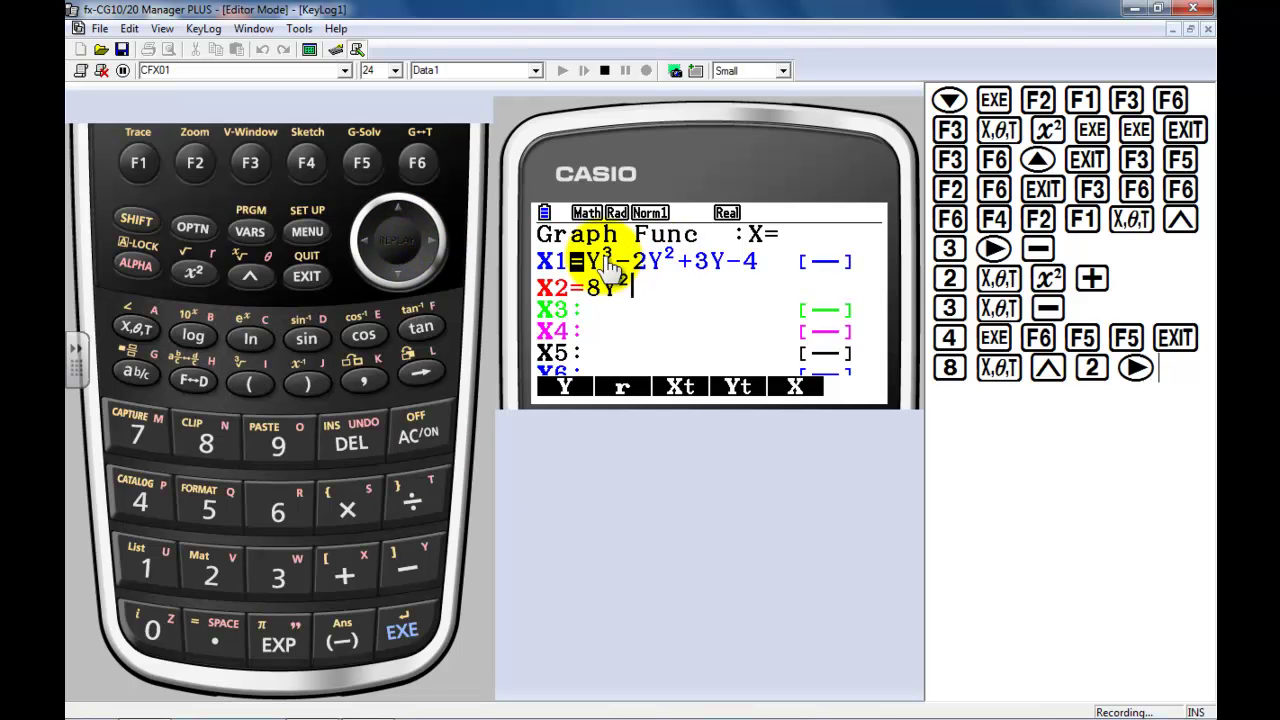
{"action": "left_click", "coordinate": [345, 585]}
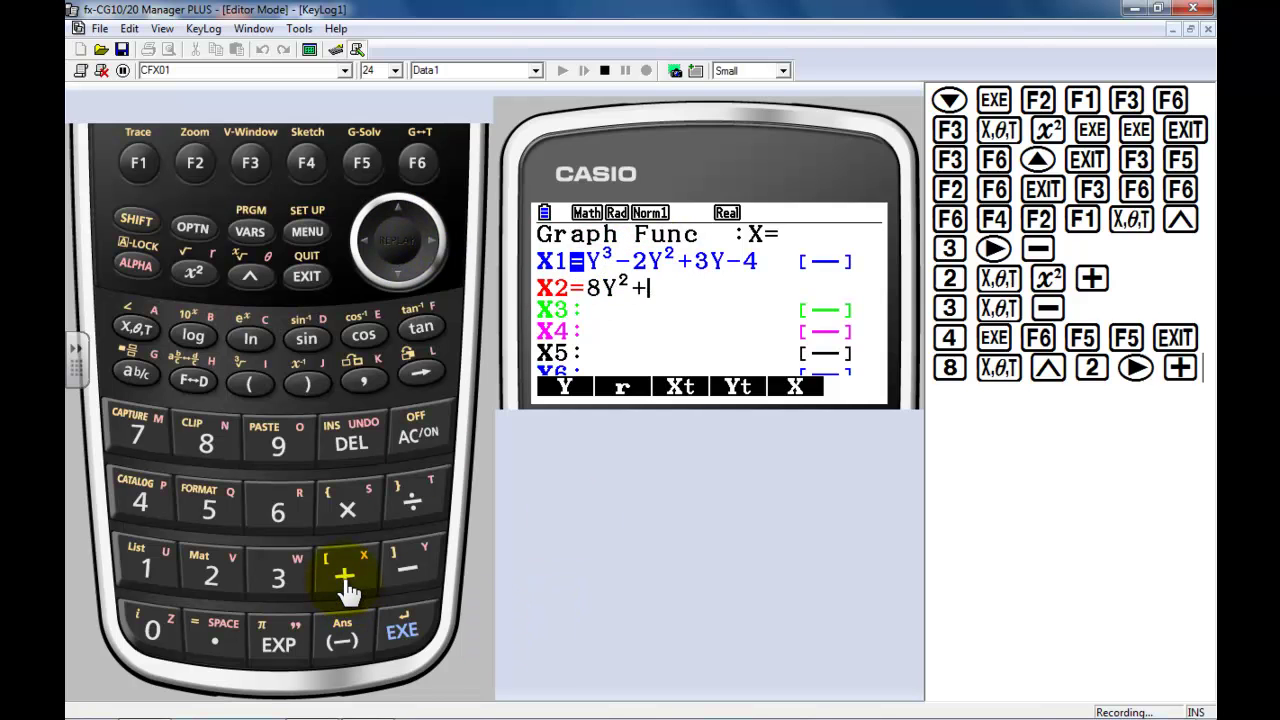
{"action": "left_click", "coordinate": [212, 508]}
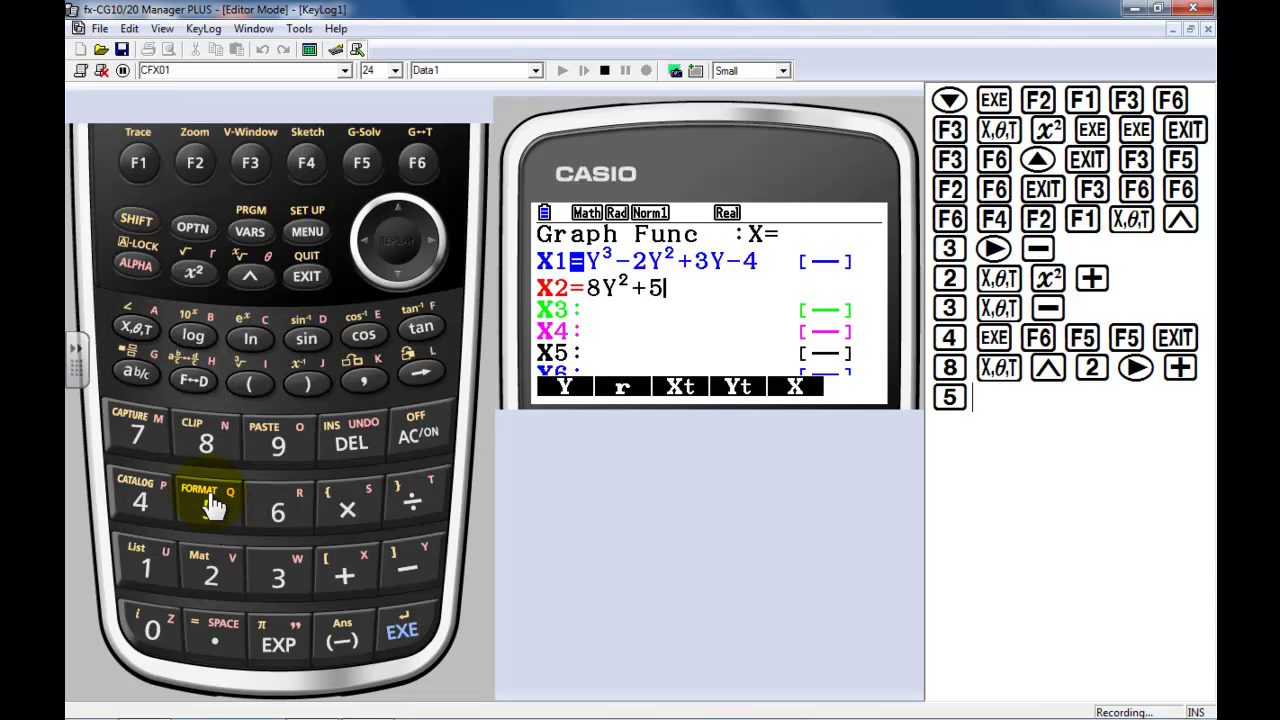
{"action": "left_click", "coordinate": [138, 325]}
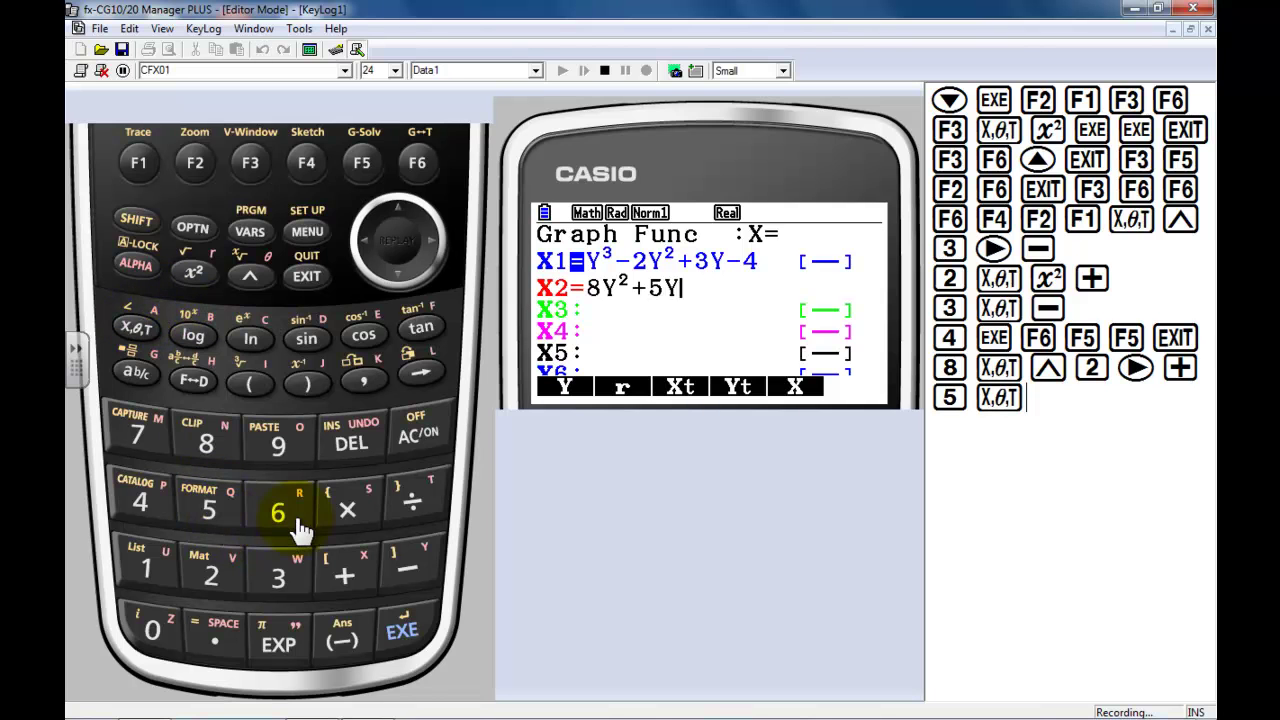
{"action": "left_click", "coordinate": [405, 572]}
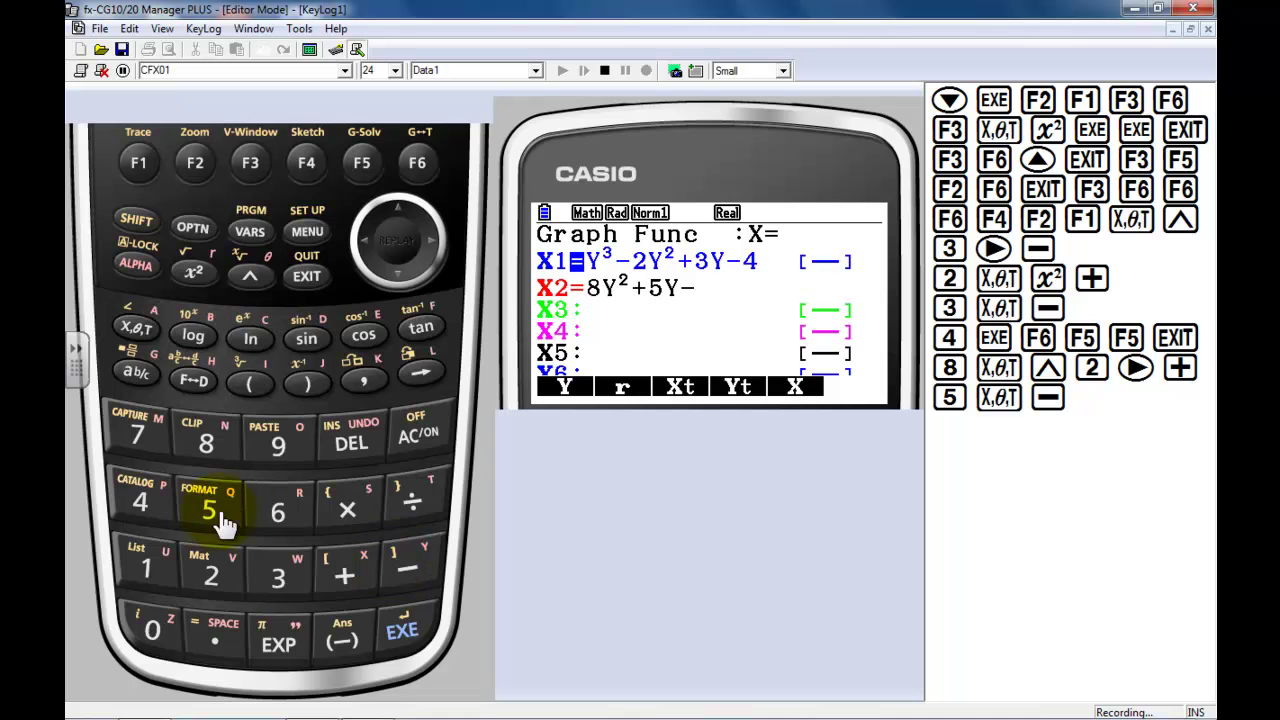
{"action": "left_click", "coordinate": [264, 520]}
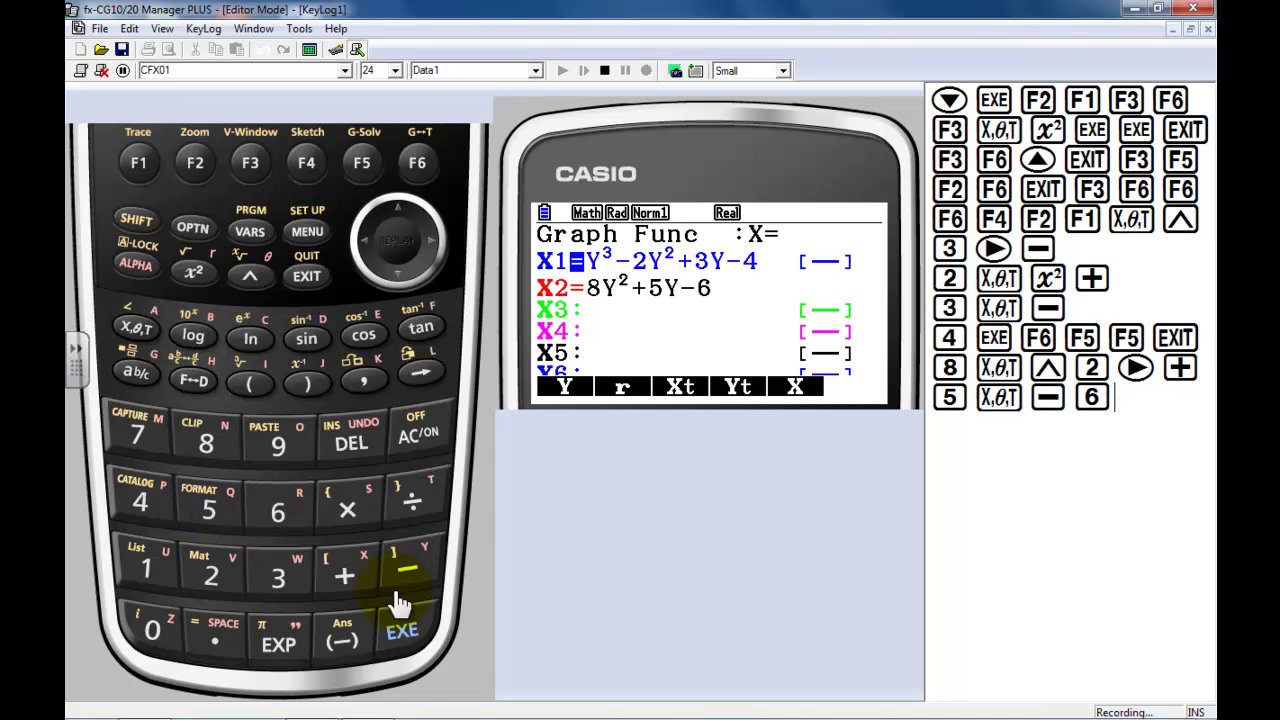
{"action": "left_click", "coordinate": [425, 637]}
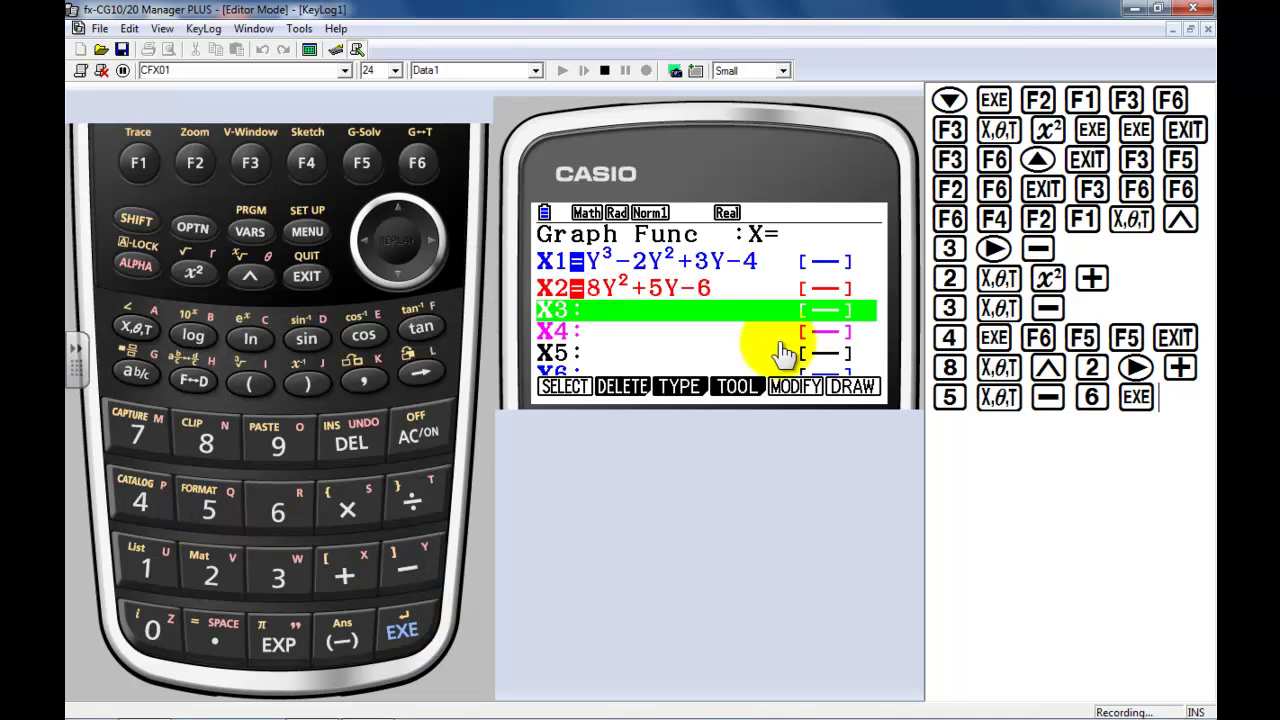
Graph X1 and X2 in the INITIAL viewing window, then try G-Solv intersection.
{"action": "left_click", "coordinate": [866, 394]}
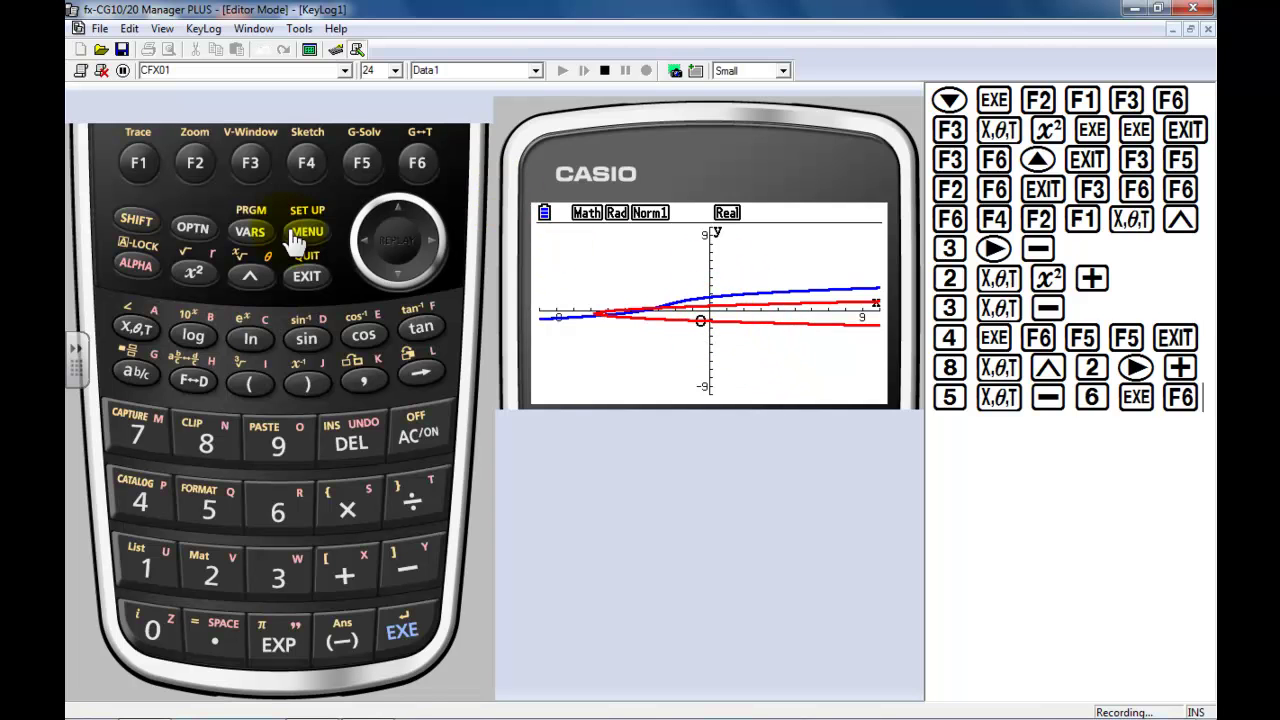
{"action": "left_click", "coordinate": [252, 167]}
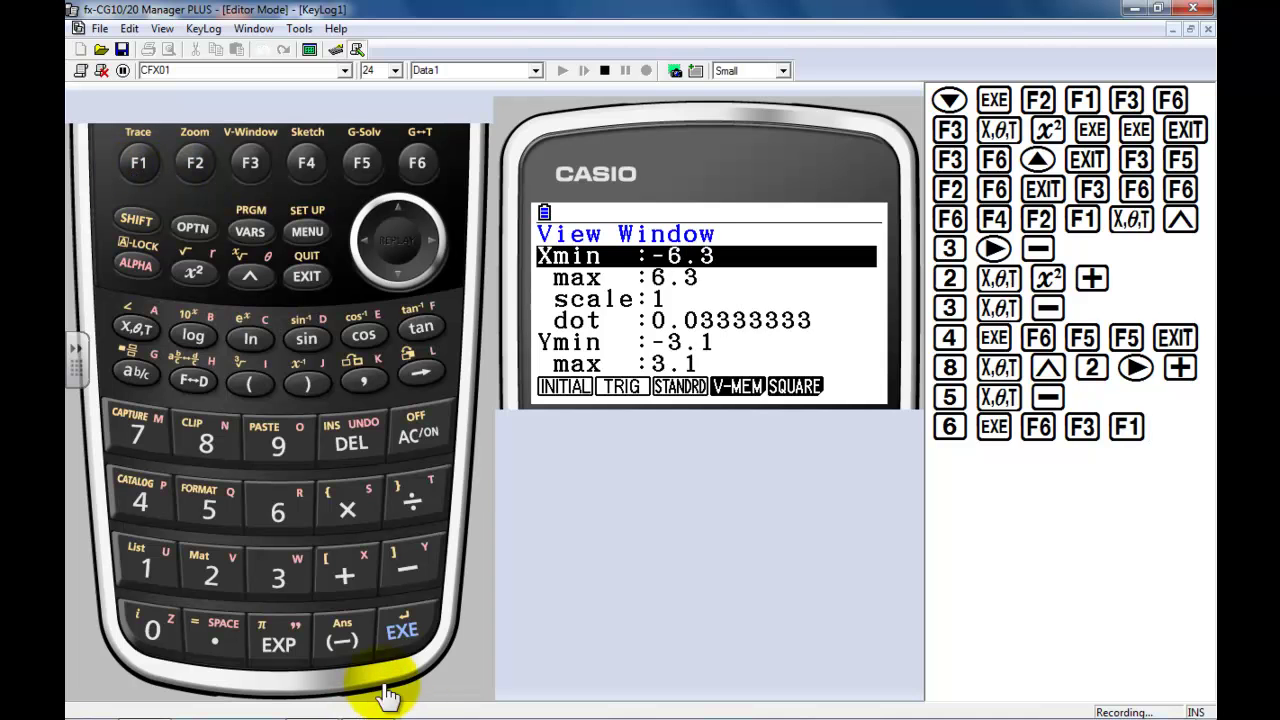
{"action": "left_click", "coordinate": [404, 632]}
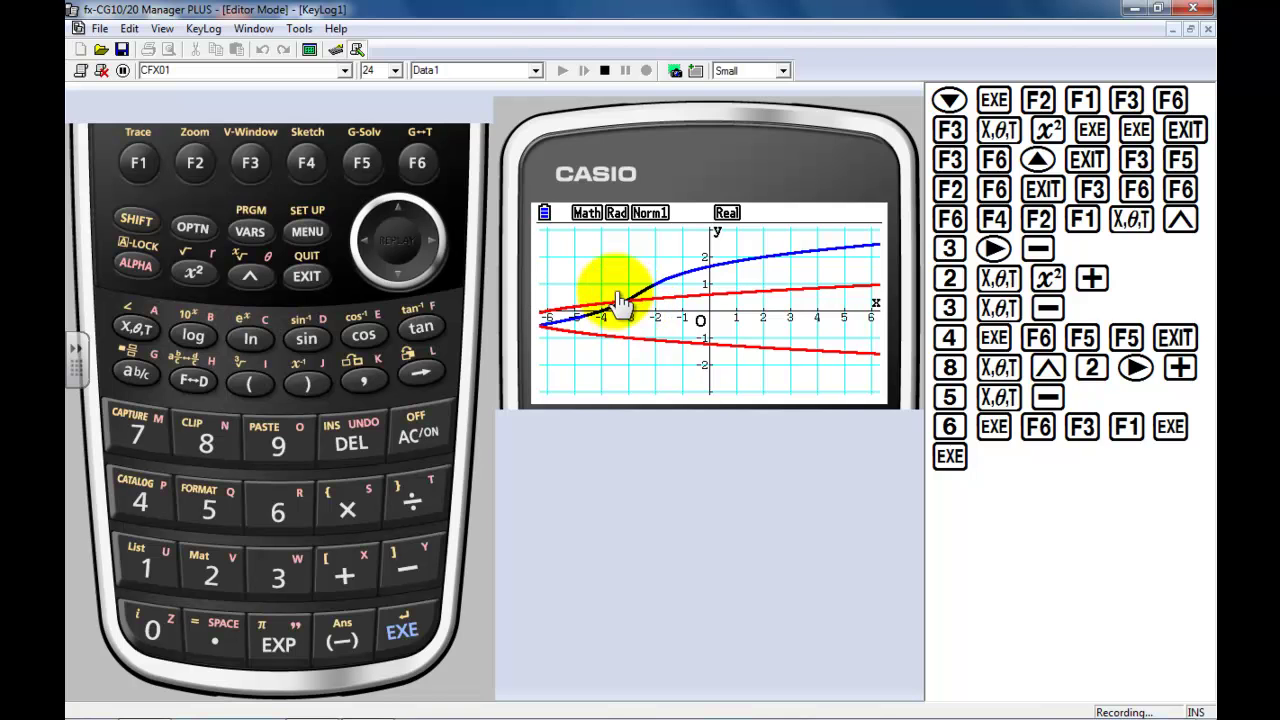
{"action": "left_click", "coordinate": [364, 163]}
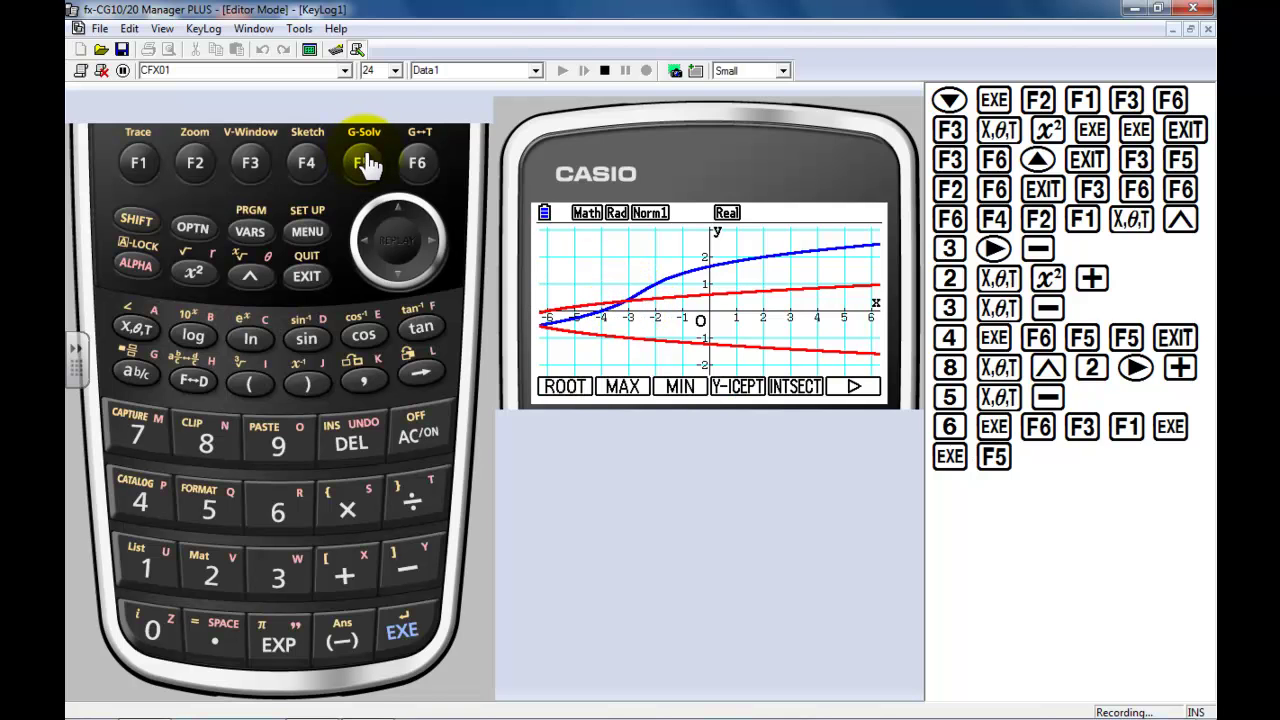
{"action": "left_click", "coordinate": [364, 163]}
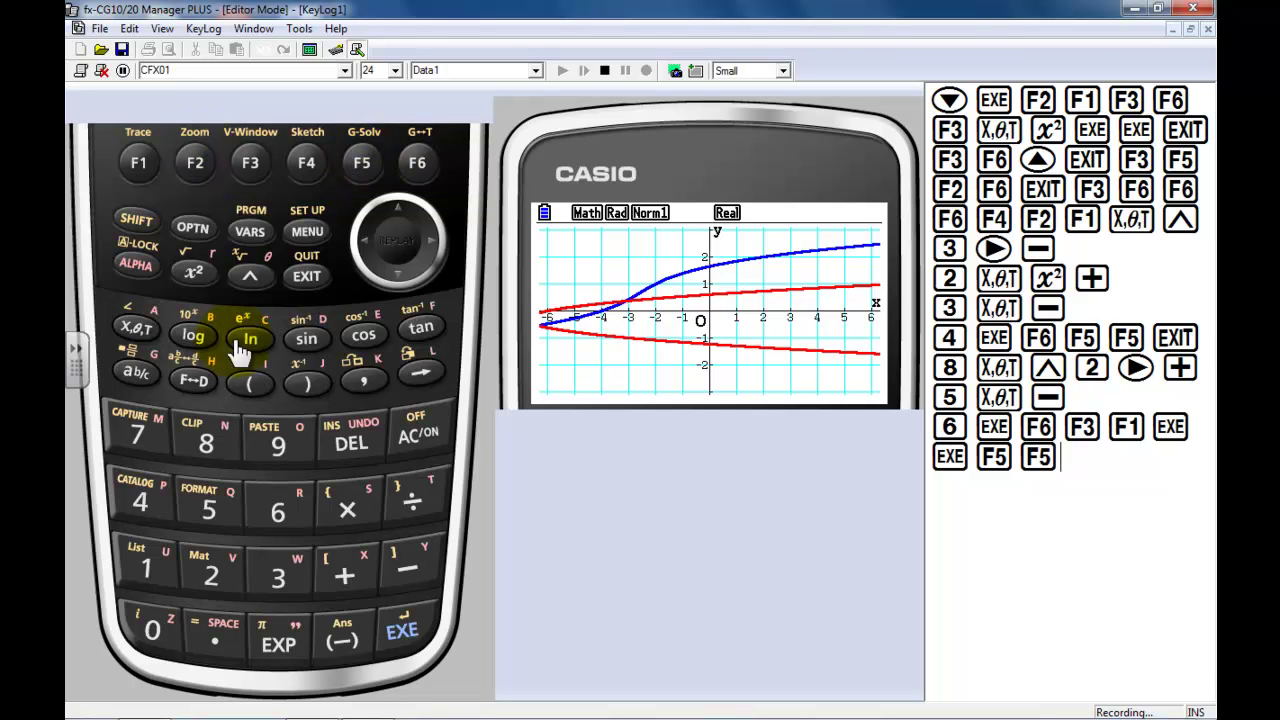
Switch the empty rows to Y= equations and bring the cursor back to the Y3 line below X1 and X2.
{"action": "left_click", "coordinate": [307, 279]}
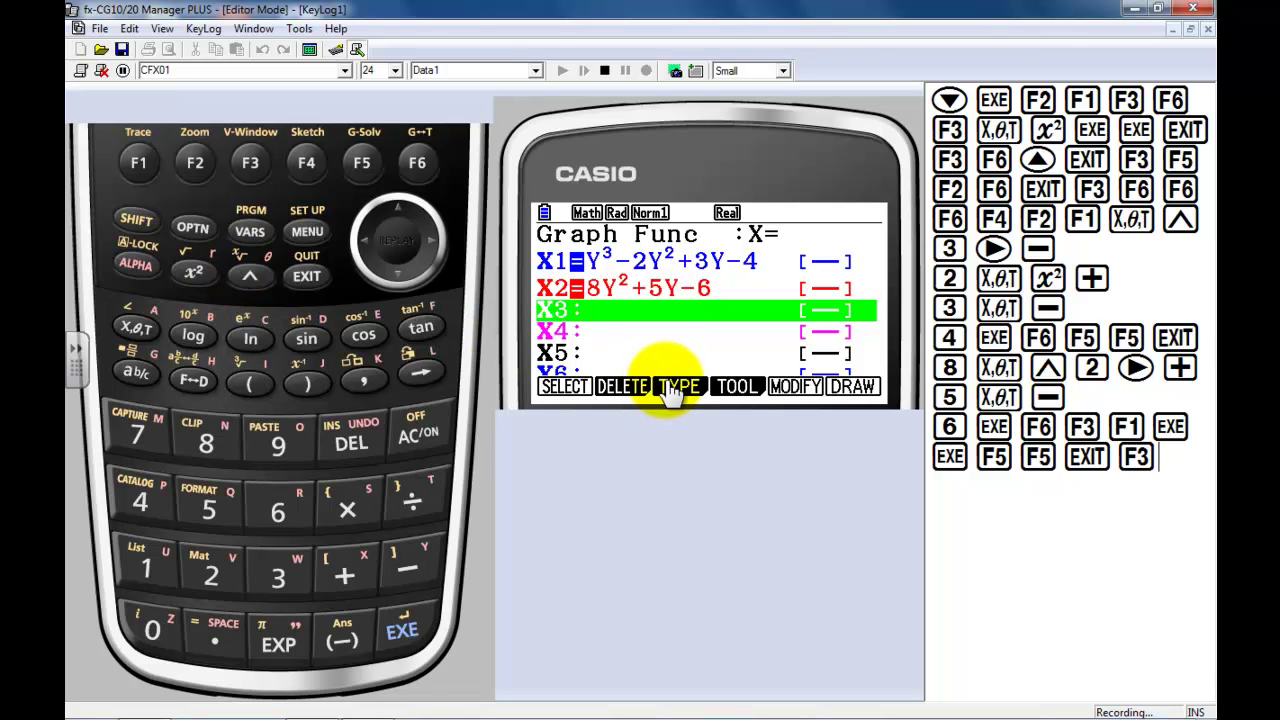
{"action": "left_click", "coordinate": [566, 389]}
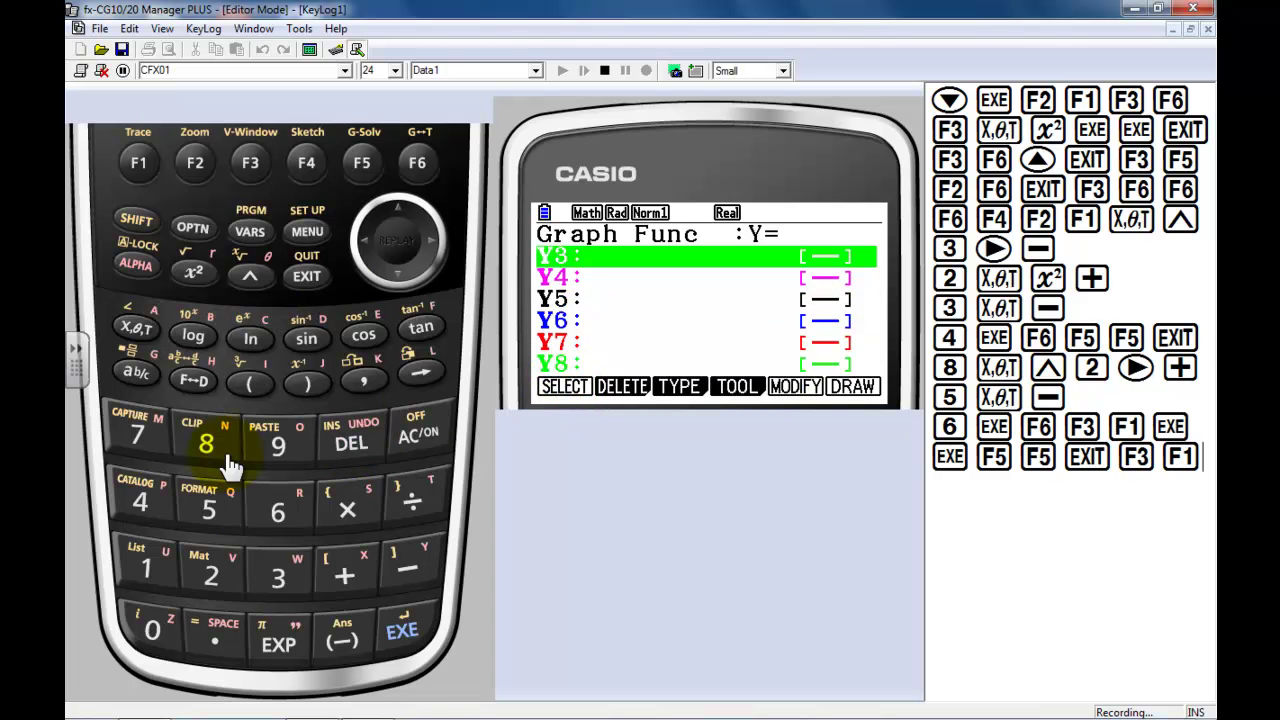
{"action": "left_click", "coordinate": [397, 213]}
{"action": "left_click", "coordinate": [397, 213]}
{"action": "left_click", "coordinate": [397, 213]}
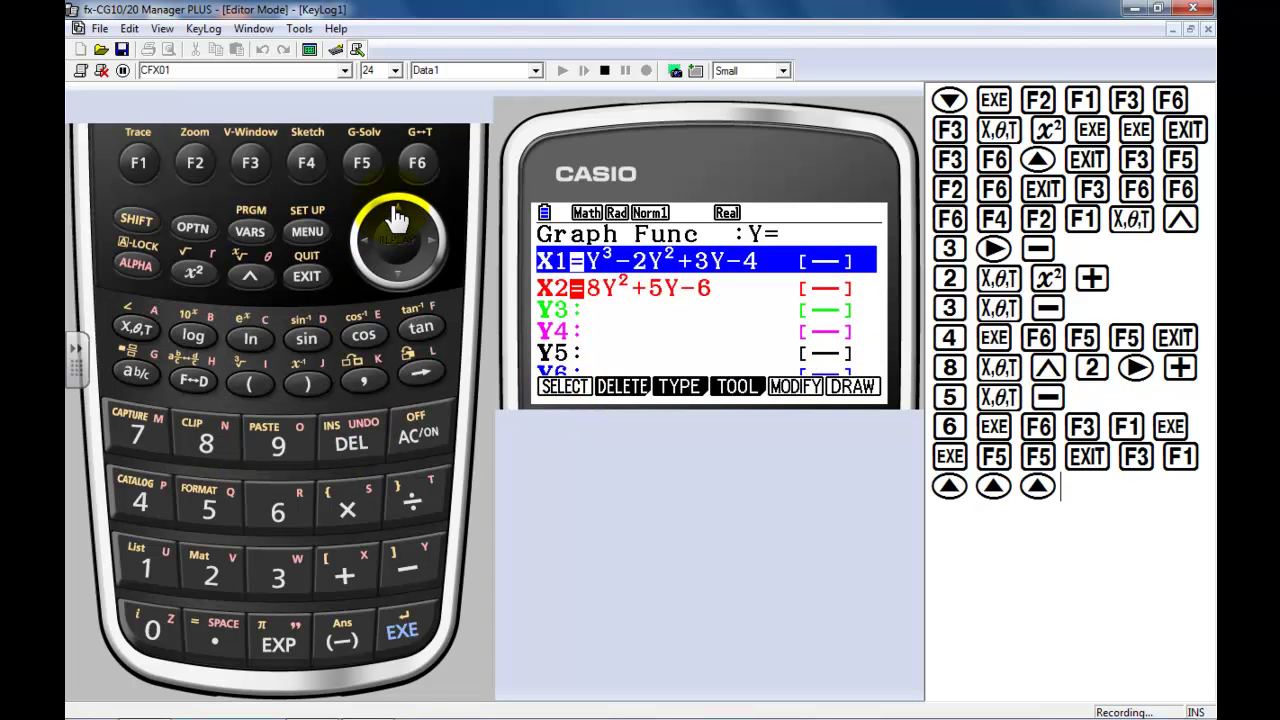
{"action": "left_click", "coordinate": [402, 278]}
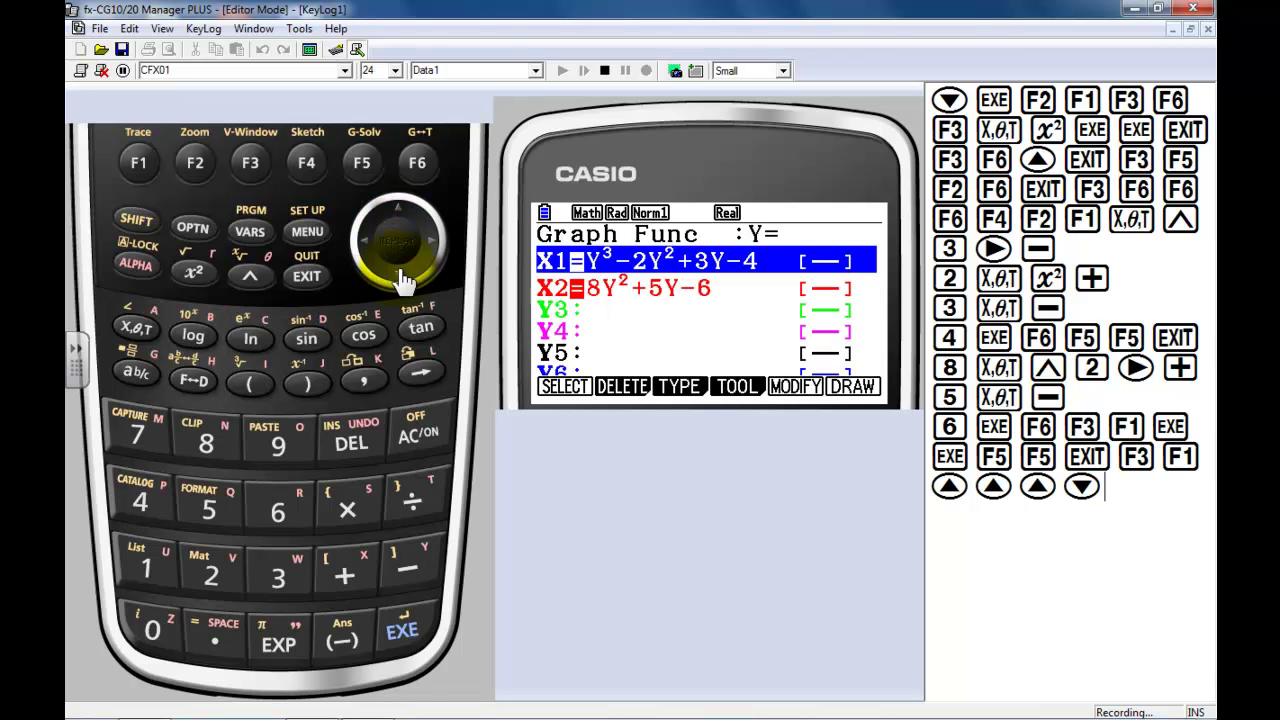
{"action": "left_click", "coordinate": [402, 278]}
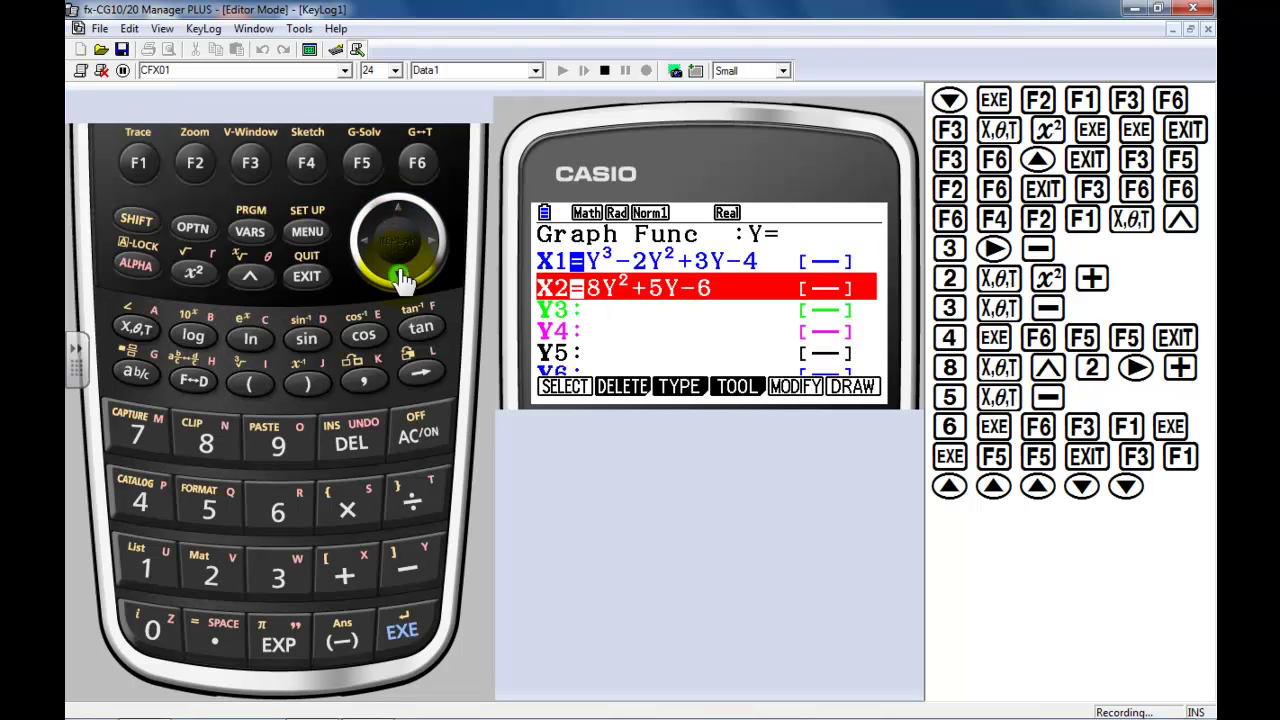
{"action": "left_click", "coordinate": [402, 278]}
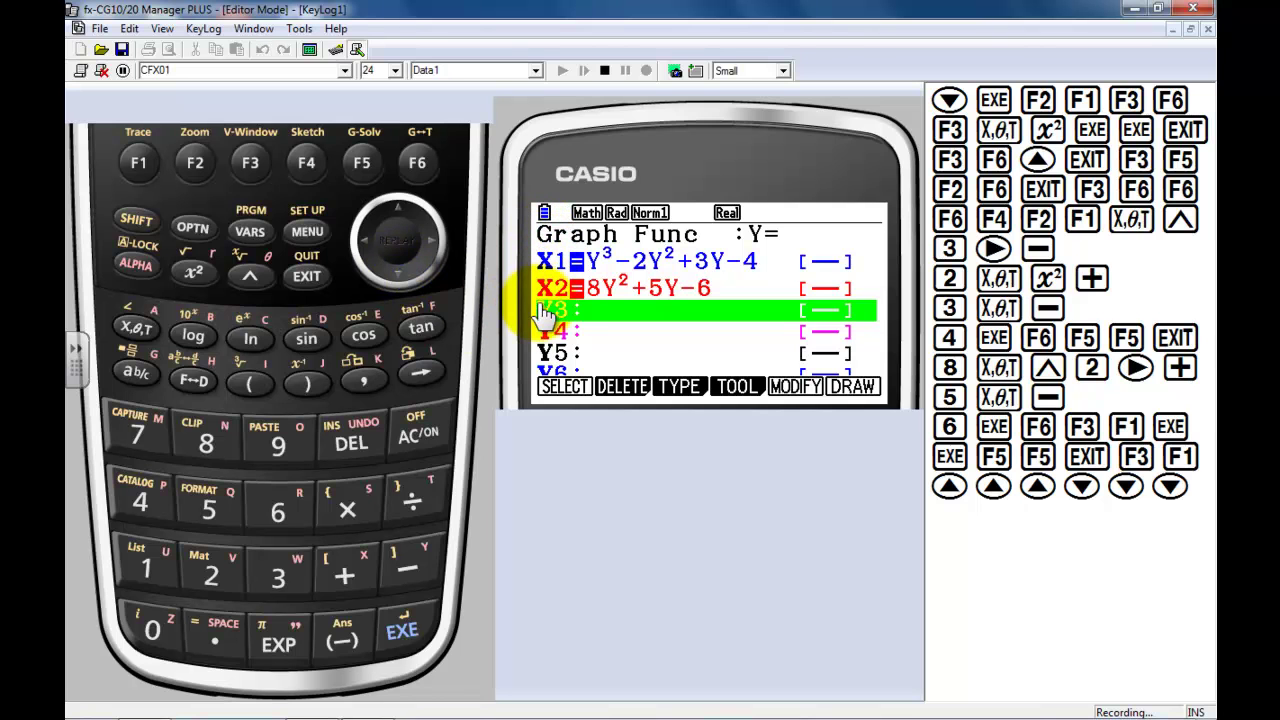
Store Y3=x and draw it as a green line alongside the two X= curves.
{"action": "left_click", "coordinate": [143, 333]}
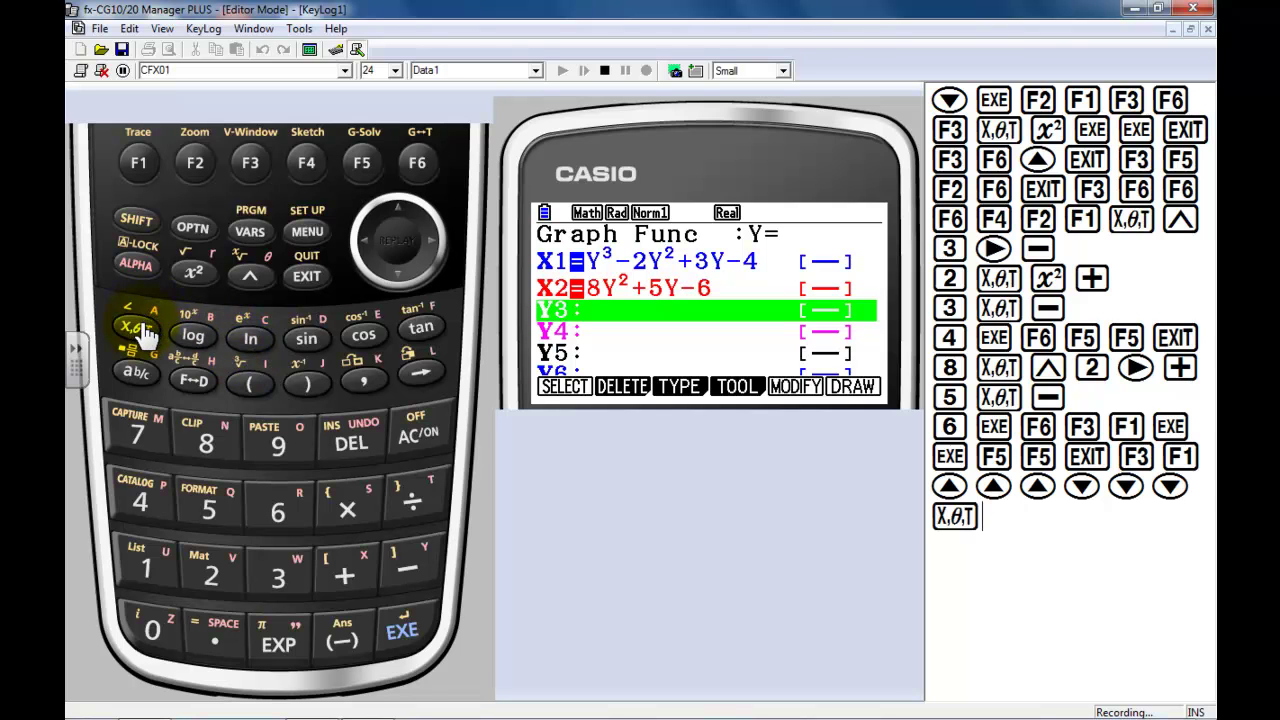
{"action": "left_click", "coordinate": [405, 628]}
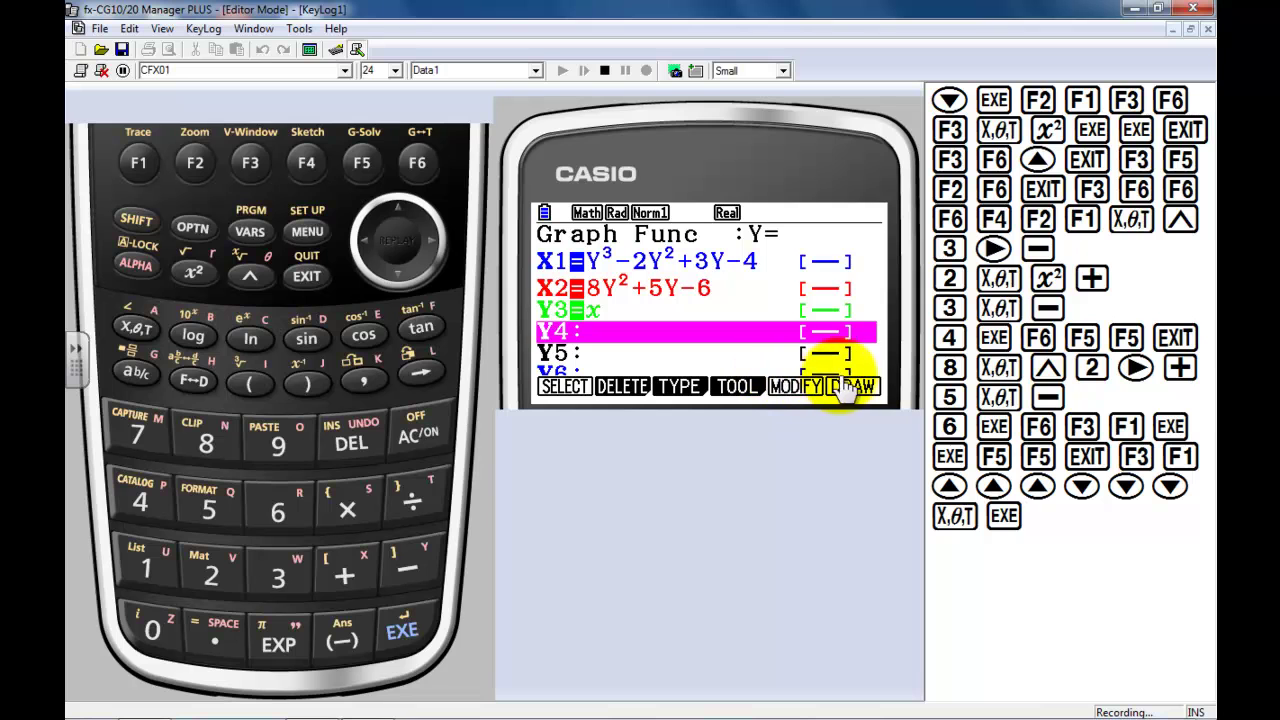
{"action": "left_click", "coordinate": [845, 392]}
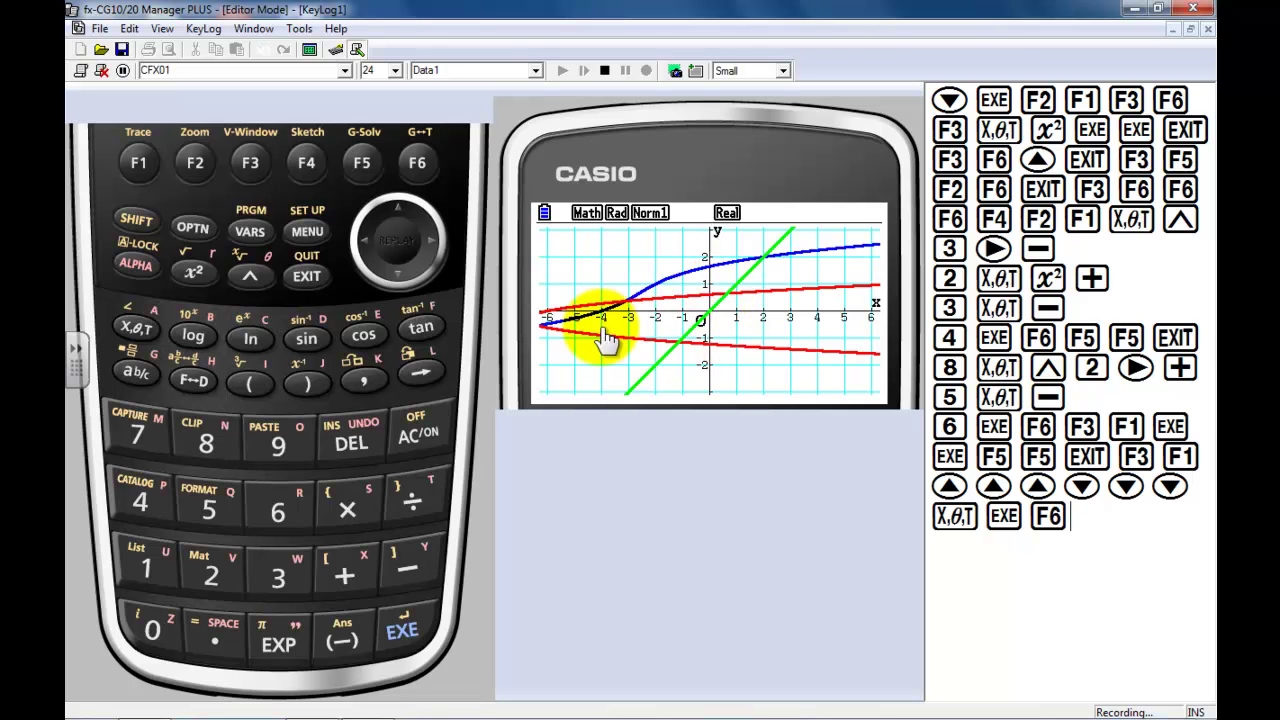
Change the list to r= polar type and store r4=θ.
{"action": "left_click", "coordinate": [307, 278]}
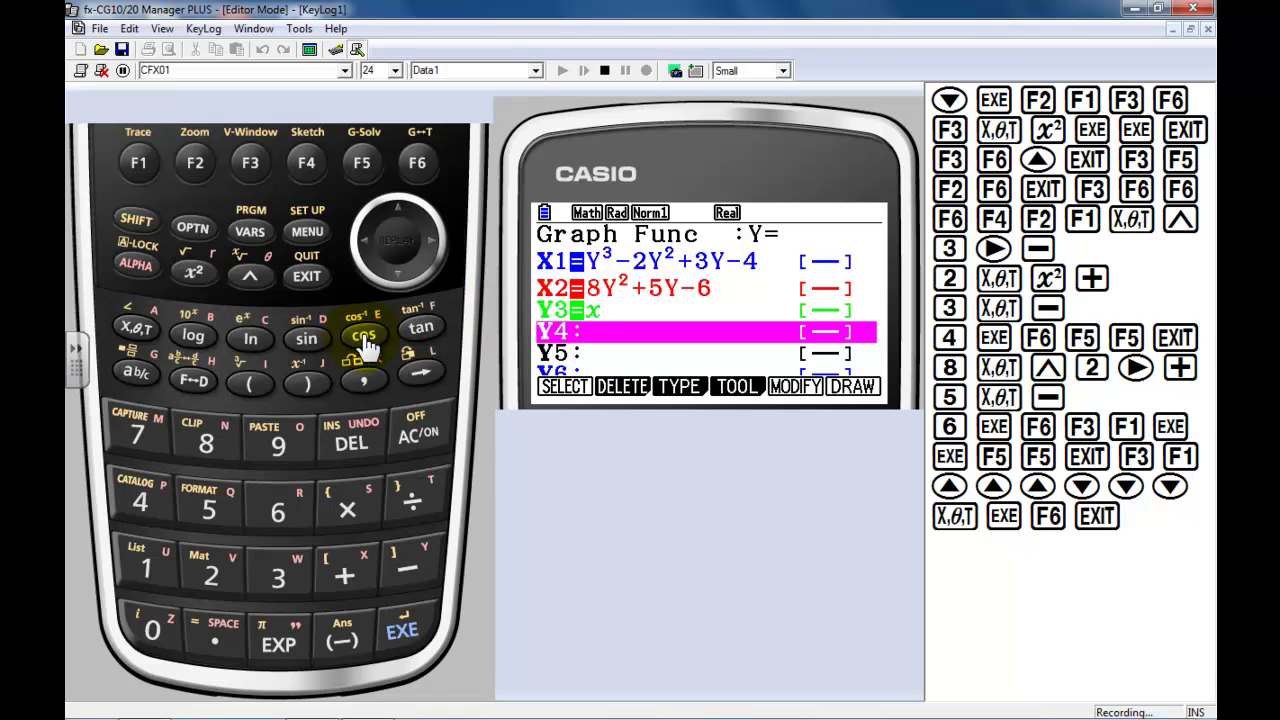
{"action": "left_click", "coordinate": [680, 396]}
{"action": "left_click", "coordinate": [622, 390]}
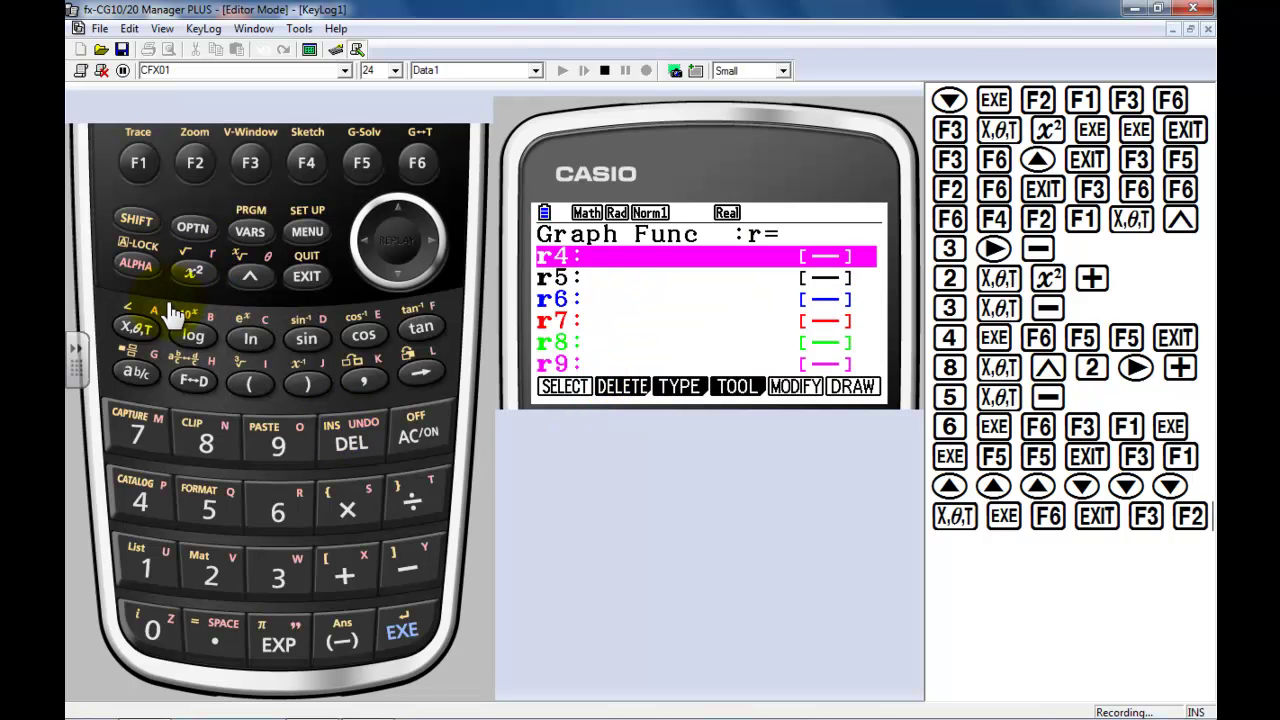
{"action": "left_click", "coordinate": [140, 330]}
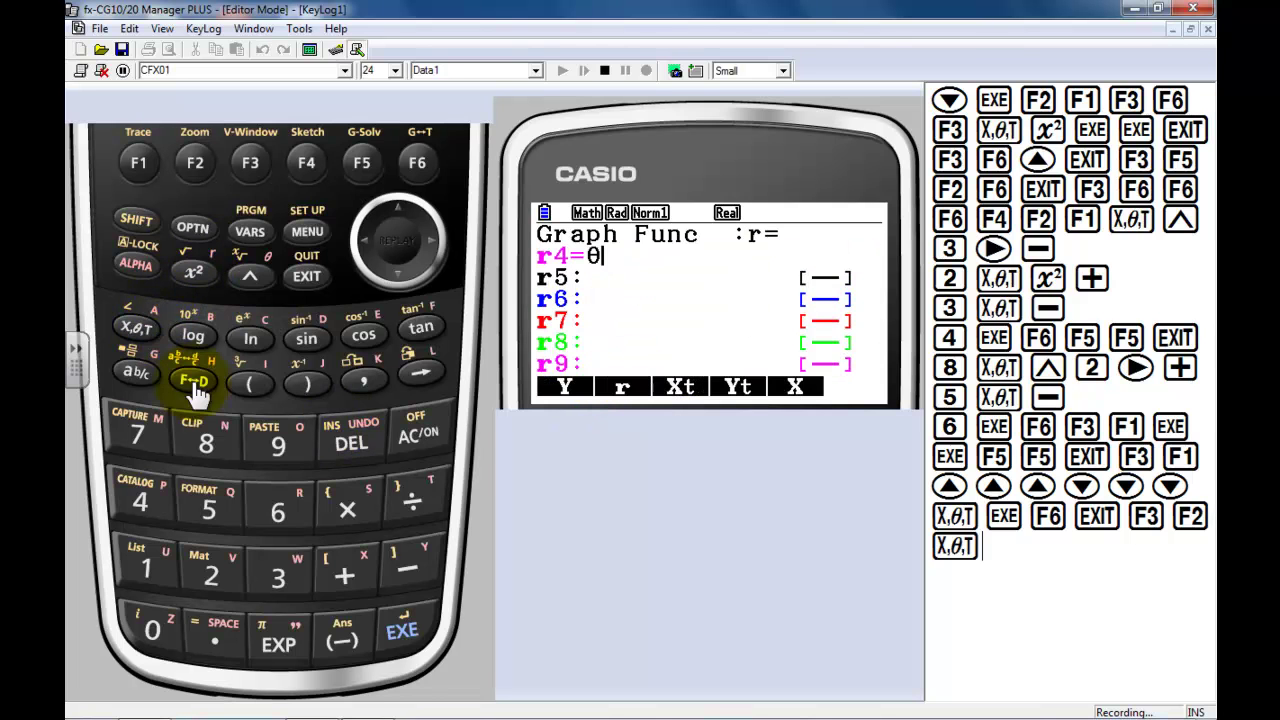
{"action": "left_click", "coordinate": [418, 632]}
Switch to parametric type and store the pair Xt5=T and Yt5=T.
{"action": "key", "text": "F3"}
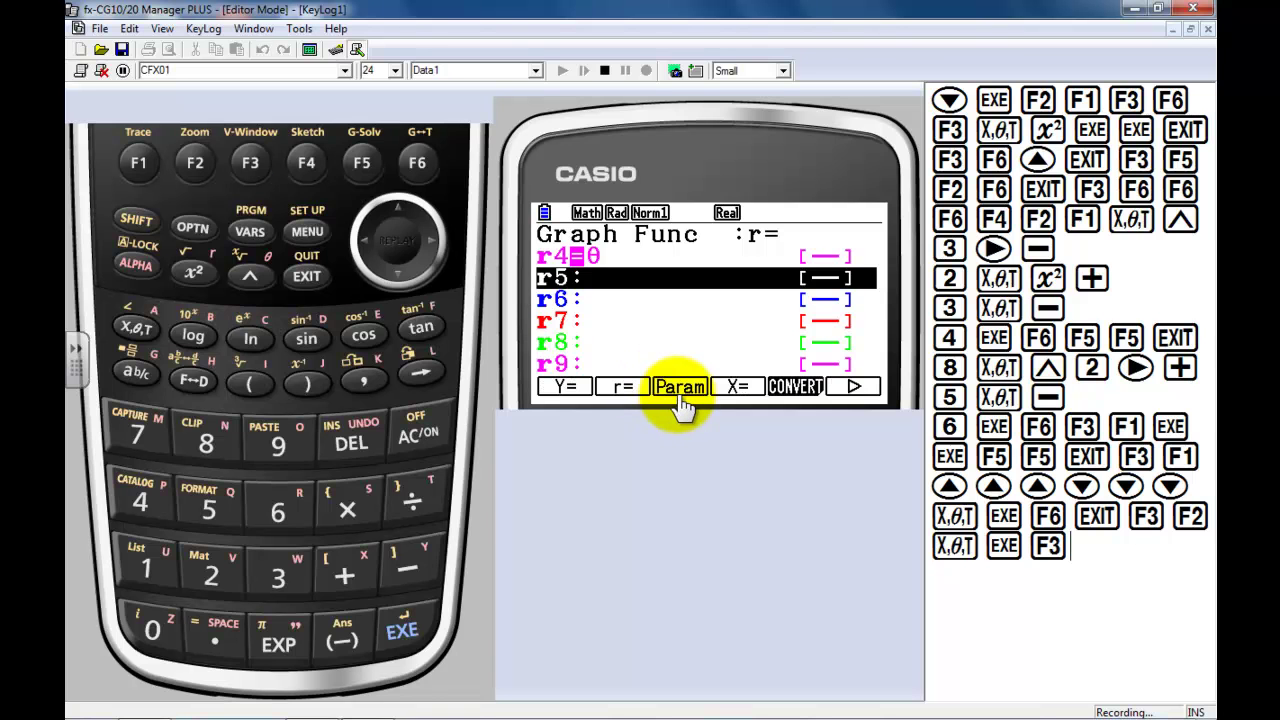
{"action": "key", "text": "F3"}
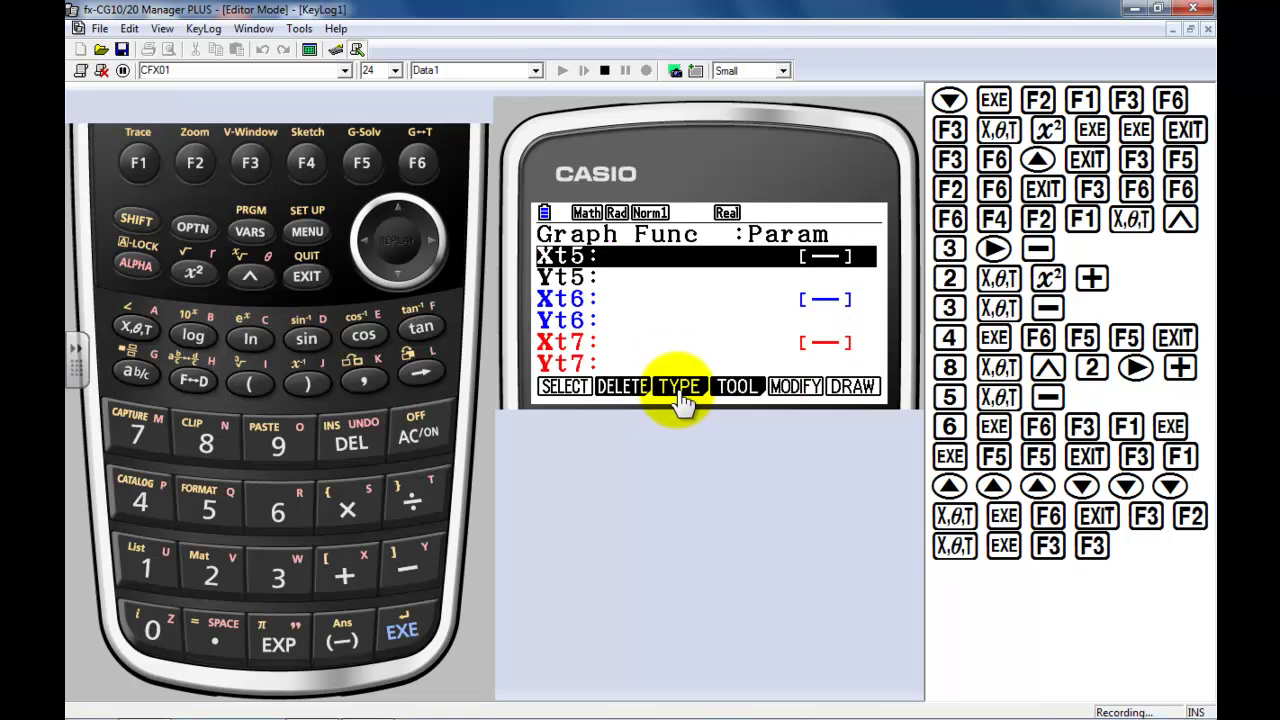
{"action": "left_click", "coordinate": [153, 338]}
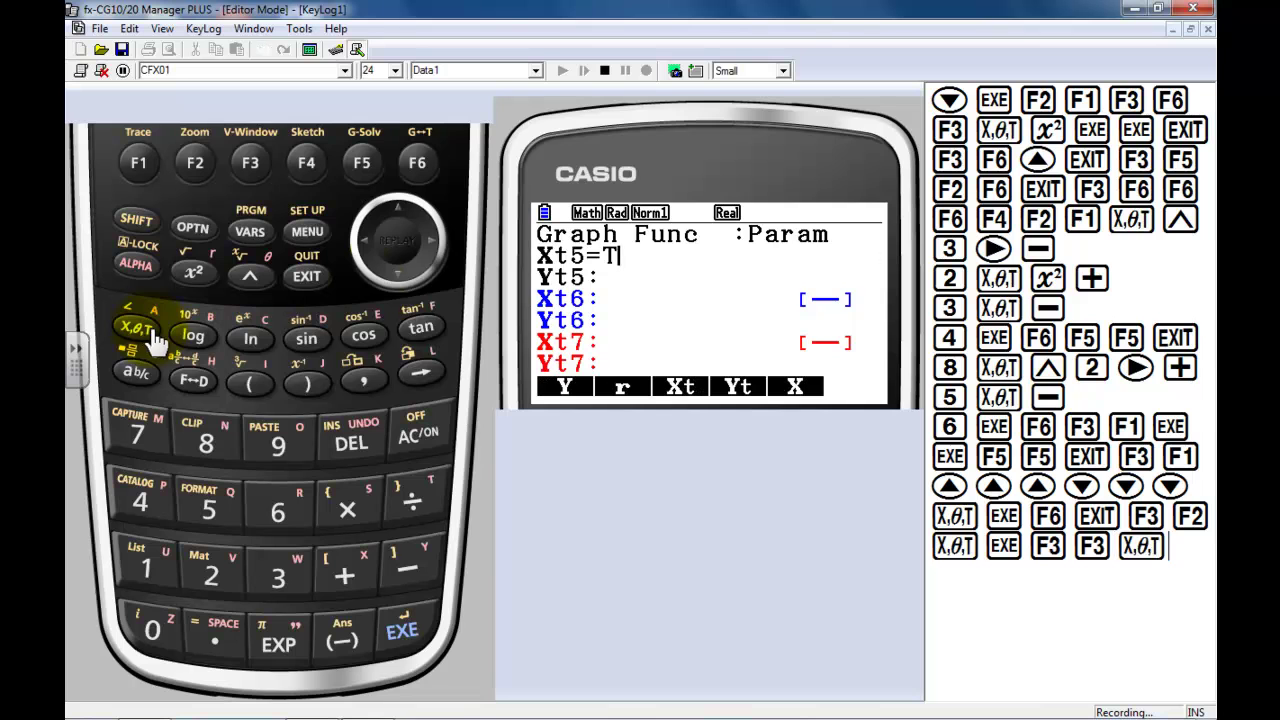
{"action": "left_click", "coordinate": [415, 283]}
{"action": "left_click", "coordinate": [425, 630]}
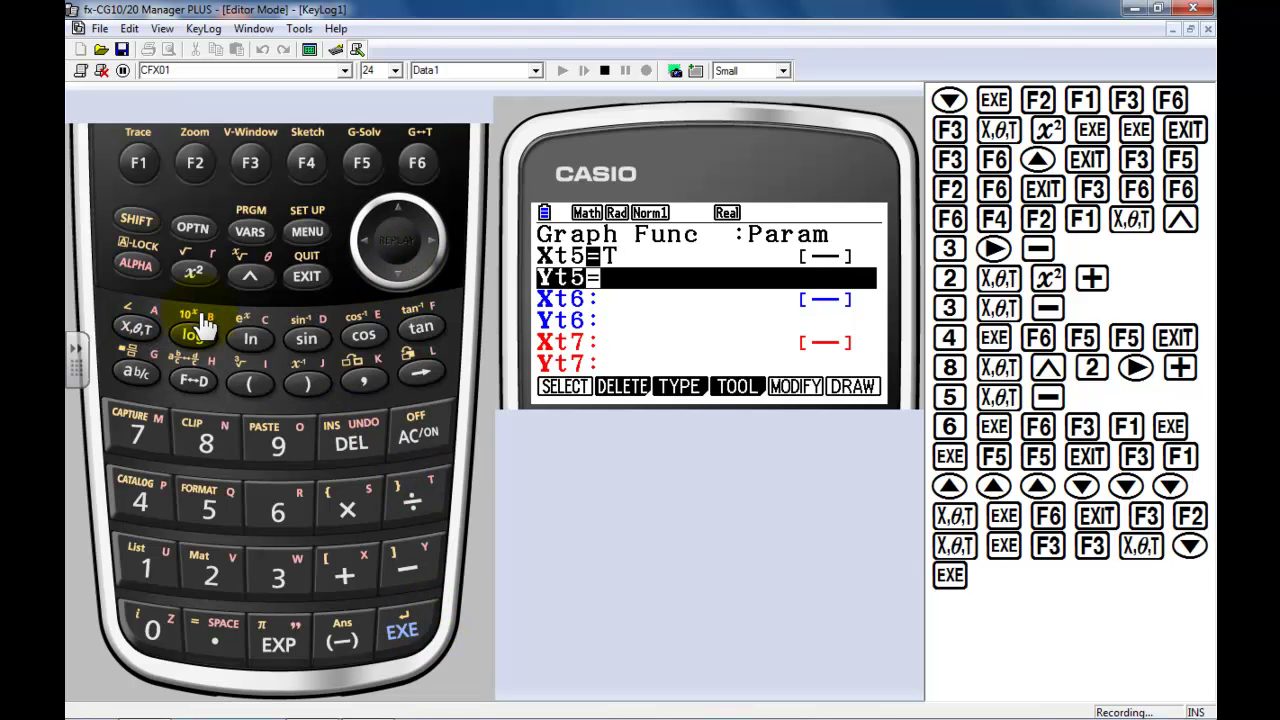
{"action": "left_click", "coordinate": [132, 333]}
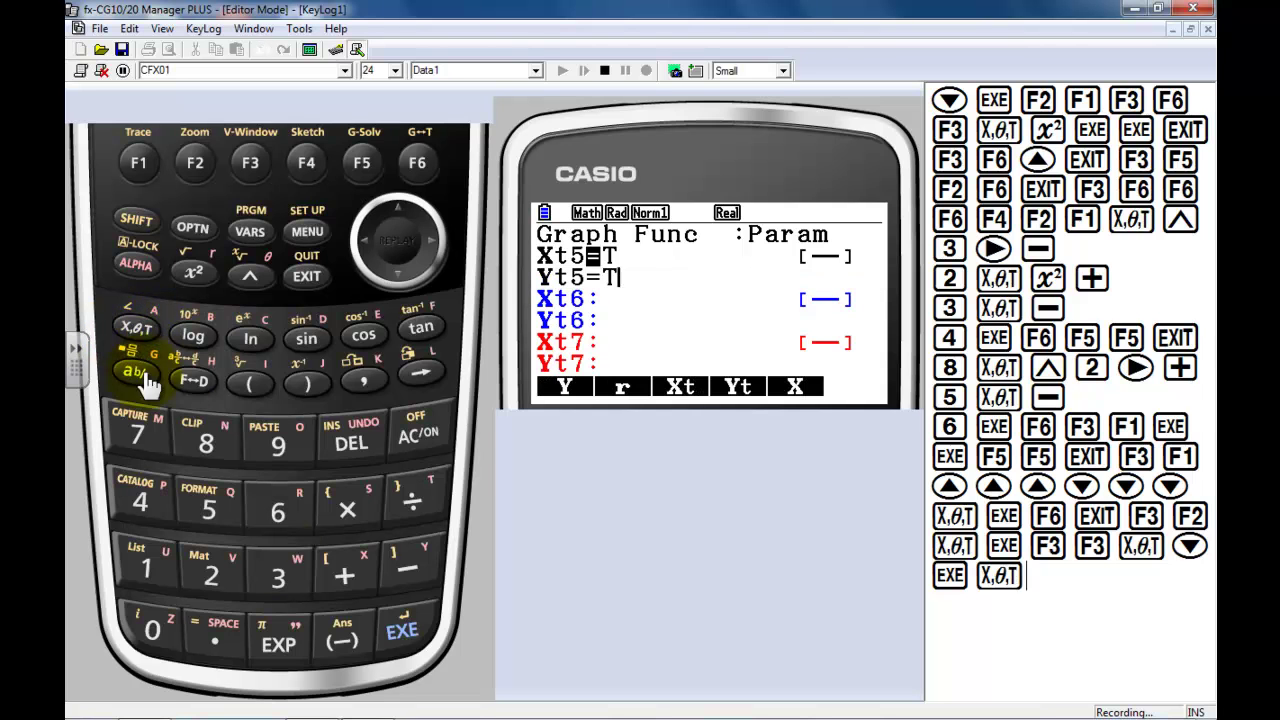
{"action": "left_click", "coordinate": [403, 630]}
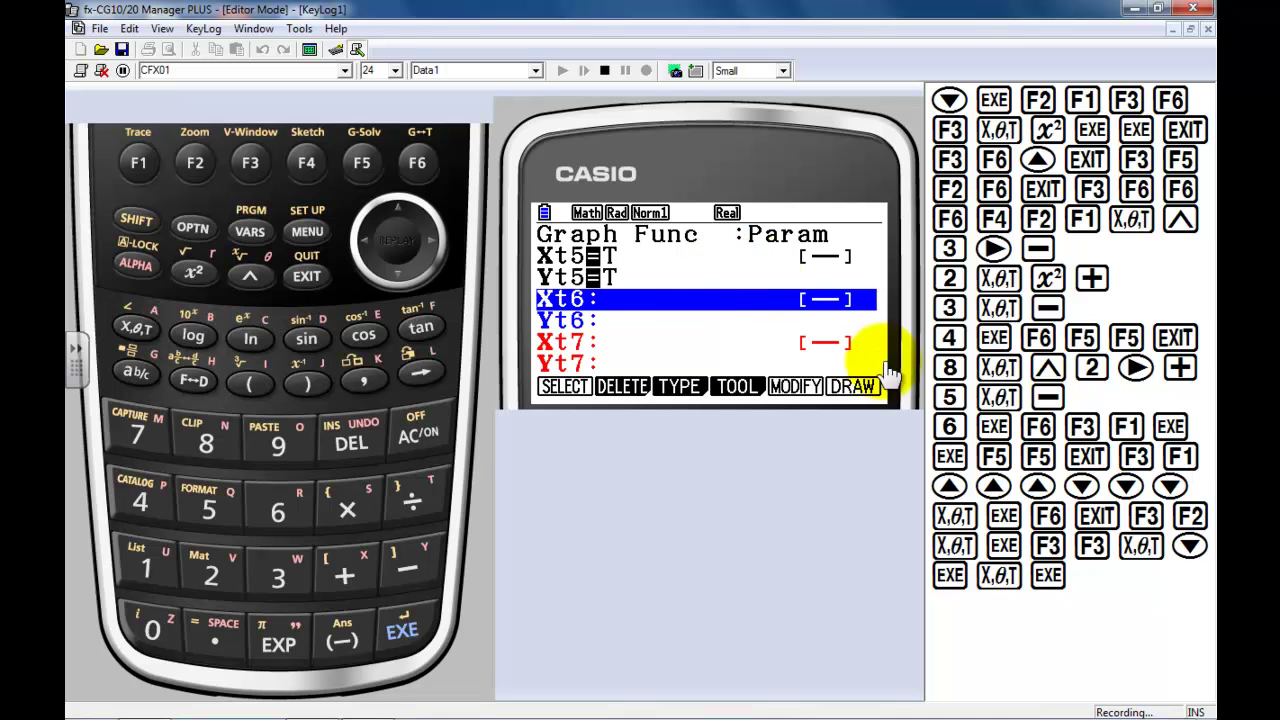
Move the cursor up past Yt5, Xt5, r4 and Y3 to X1 at the top.
{"action": "left_click", "coordinate": [398, 212]}
{"action": "left_click", "coordinate": [398, 212]}
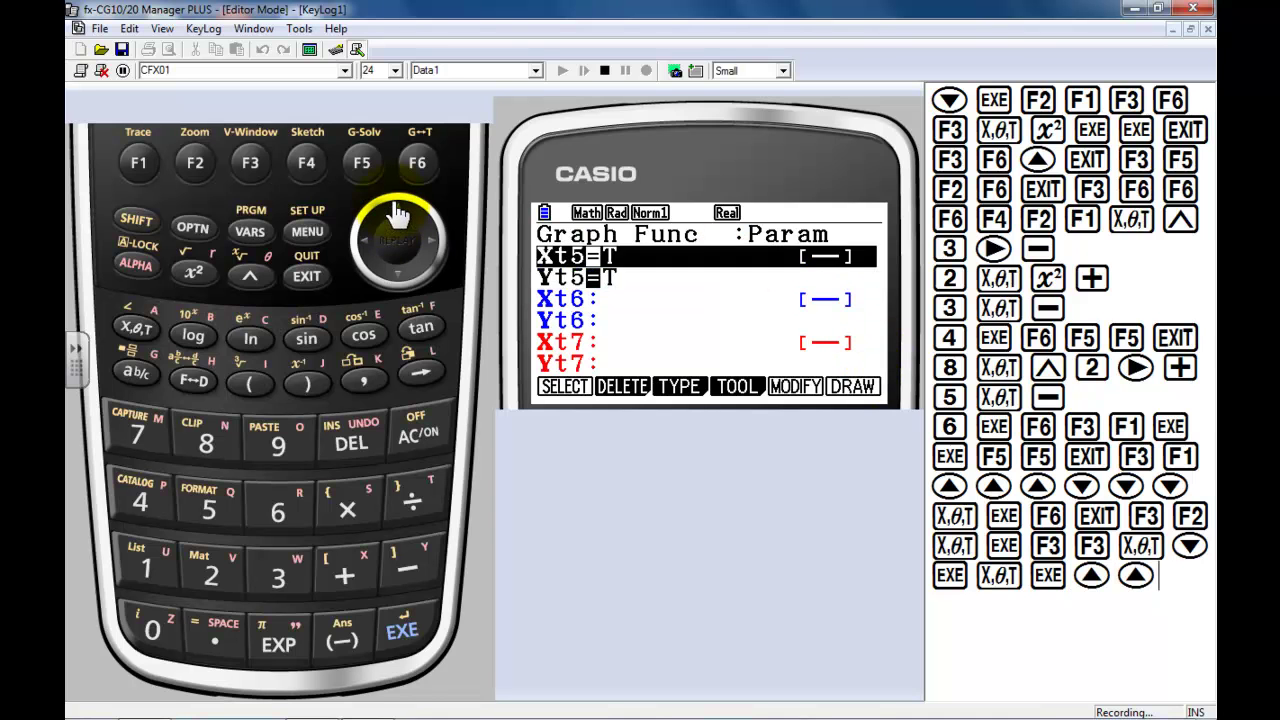
{"action": "left_click", "coordinate": [398, 212]}
{"action": "left_click", "coordinate": [398, 212]}
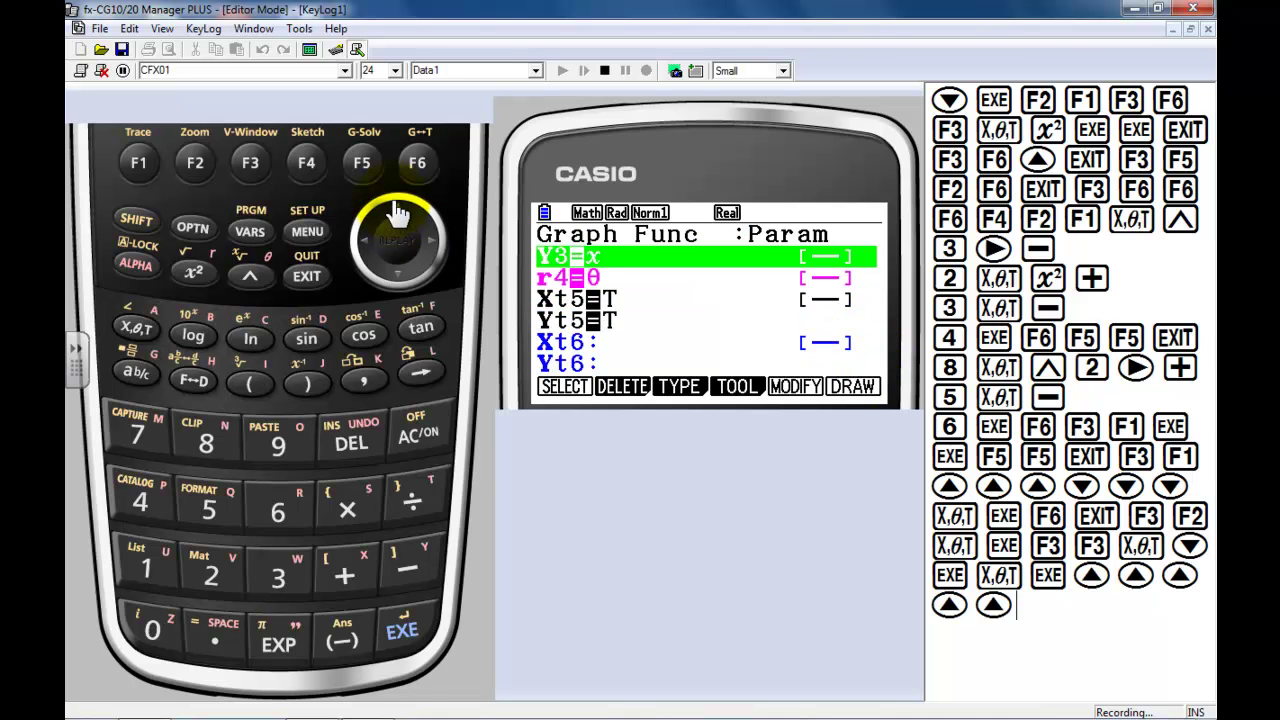
{"action": "left_click", "coordinate": [398, 212]}
{"action": "left_click", "coordinate": [398, 212]}
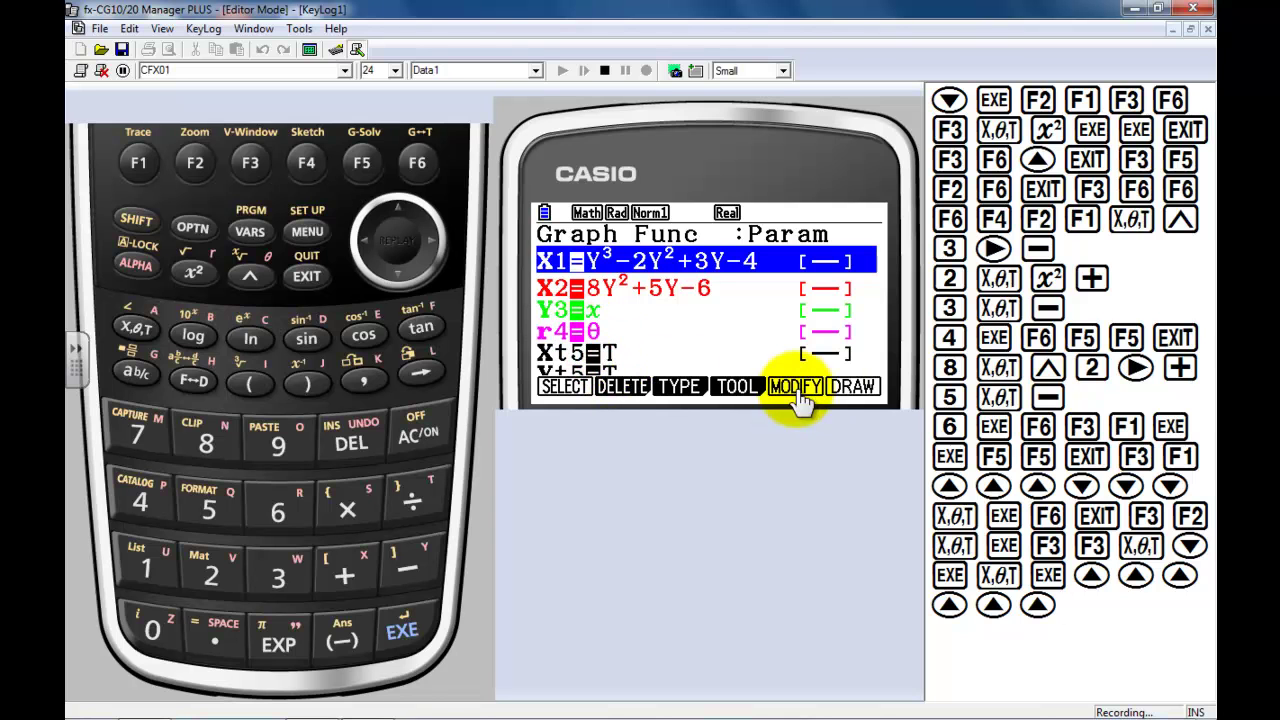
{"action": "left_click", "coordinate": [842, 395]}
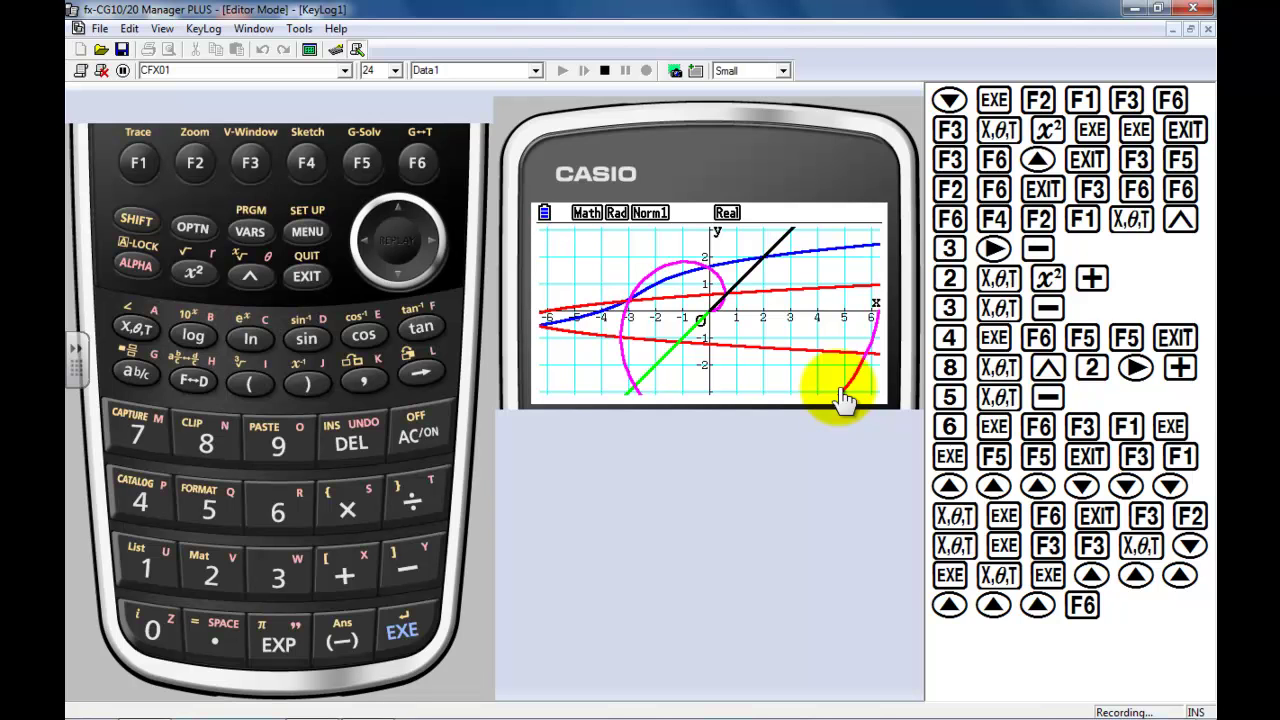
{"action": "left_click", "coordinate": [412, 572]}
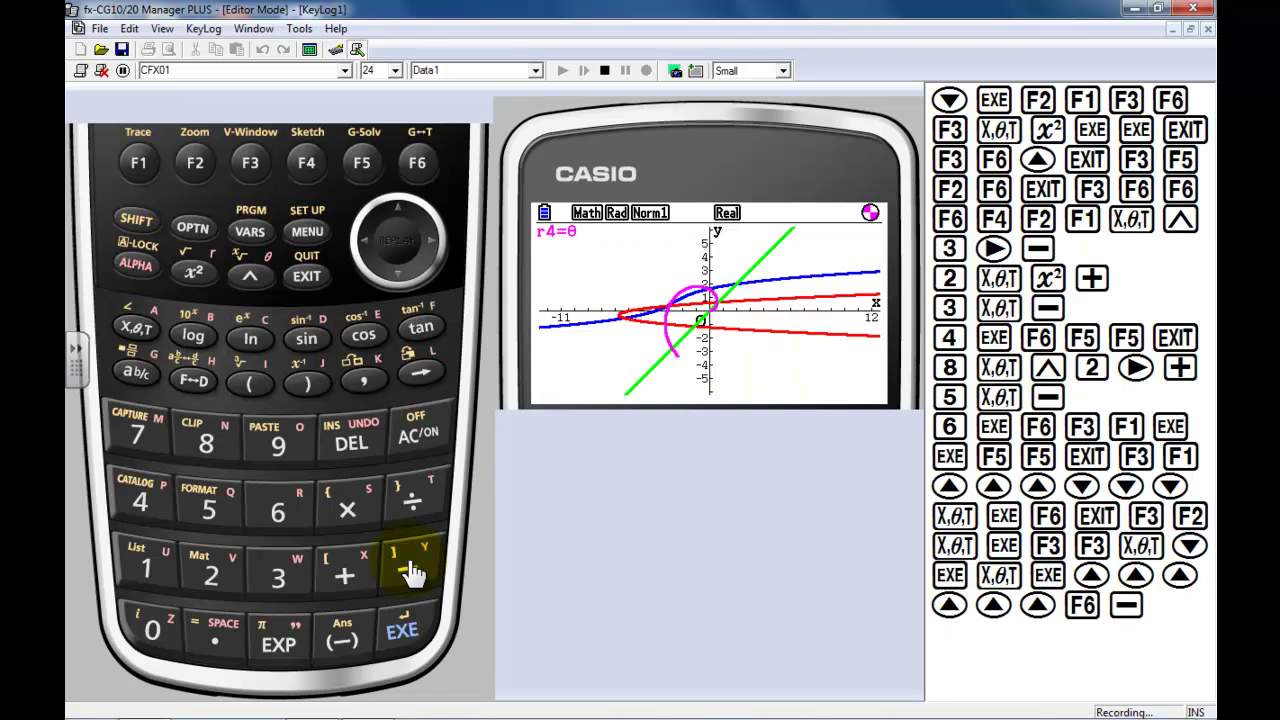
{"action": "left_click", "coordinate": [343, 580]}
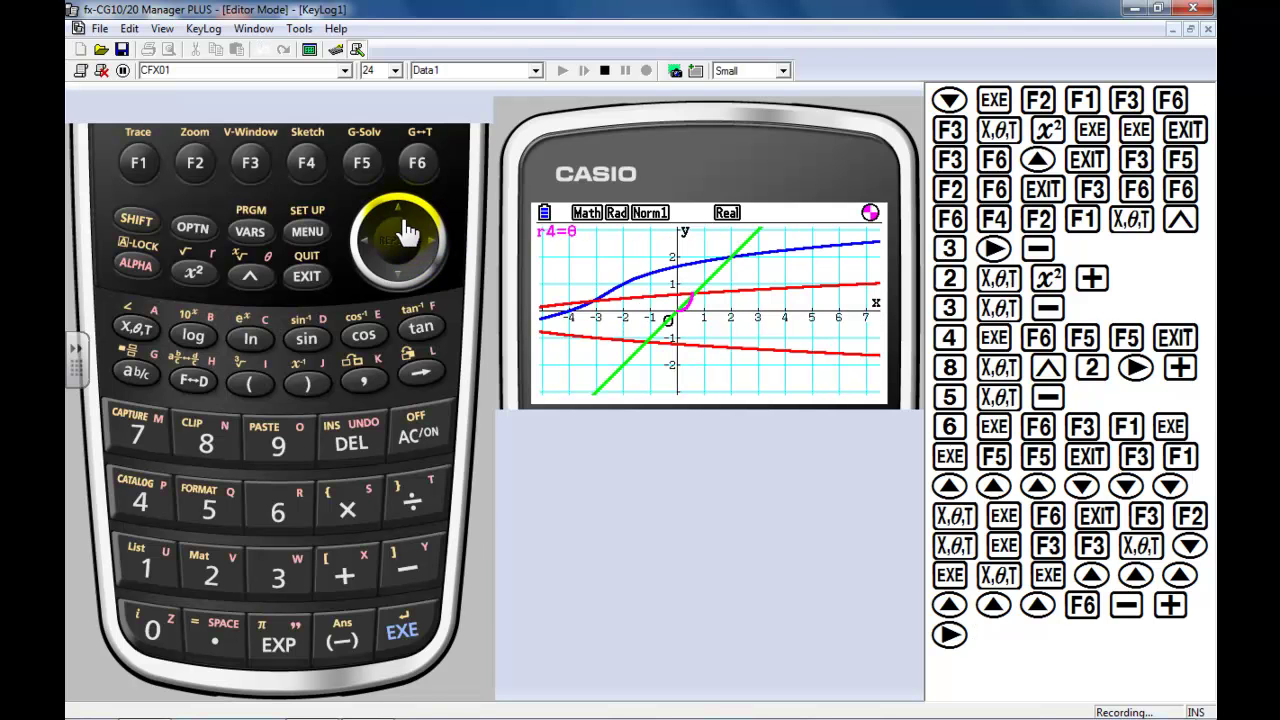
{"action": "left_click", "coordinate": [367, 250]}
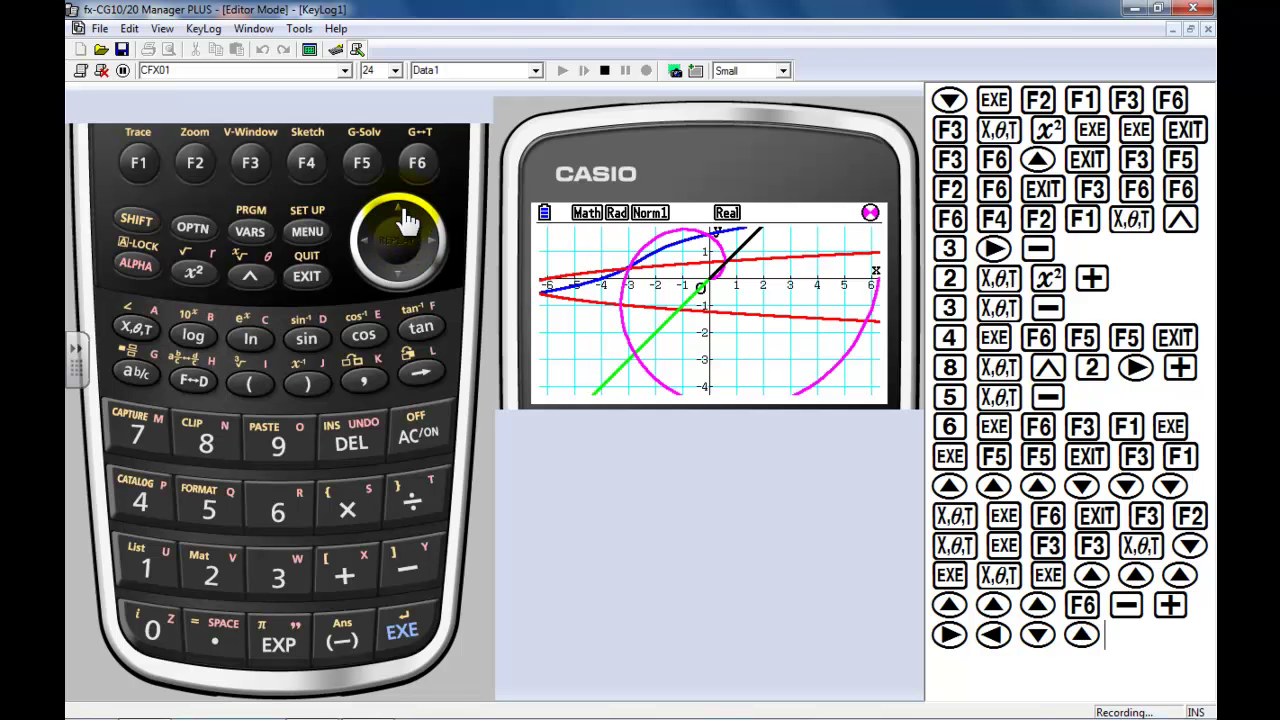
{"action": "left_click", "coordinate": [316, 284]}
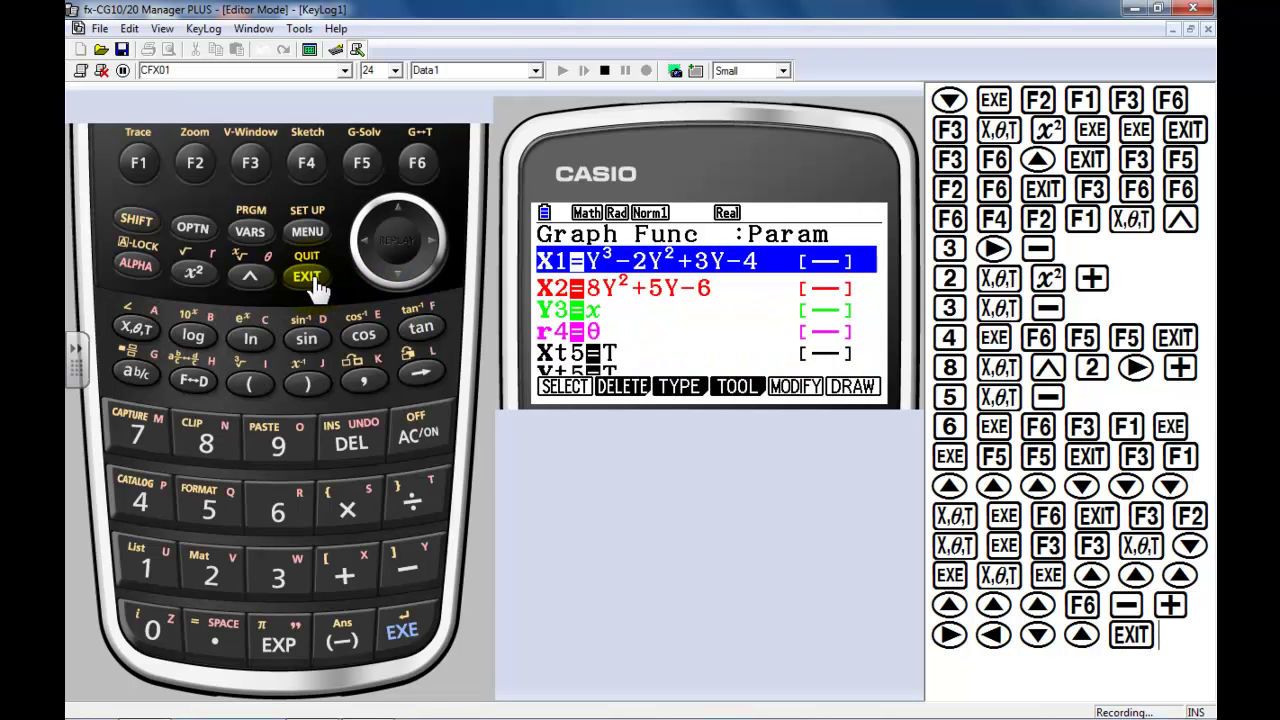
Set the graph function type to the X≤ inequality.
{"action": "left_click", "coordinate": [678, 405]}
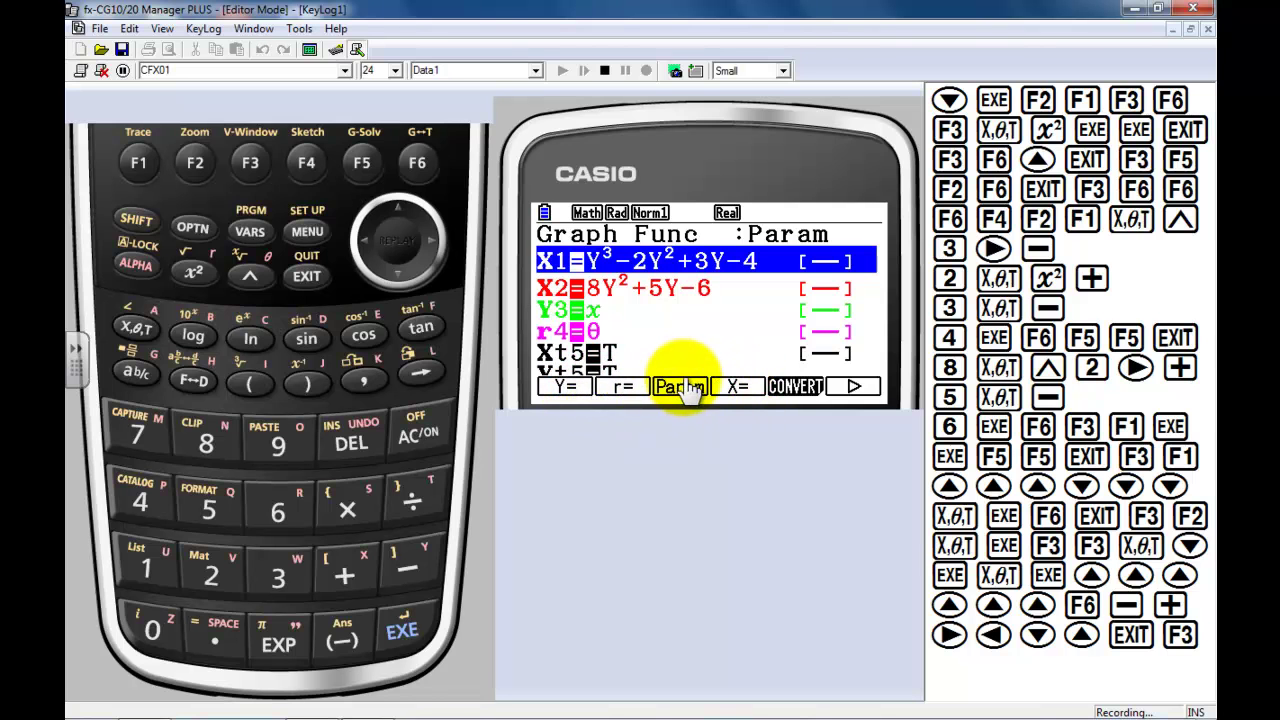
{"action": "left_click", "coordinate": [849, 390]}
{"action": "left_click", "coordinate": [849, 390]}
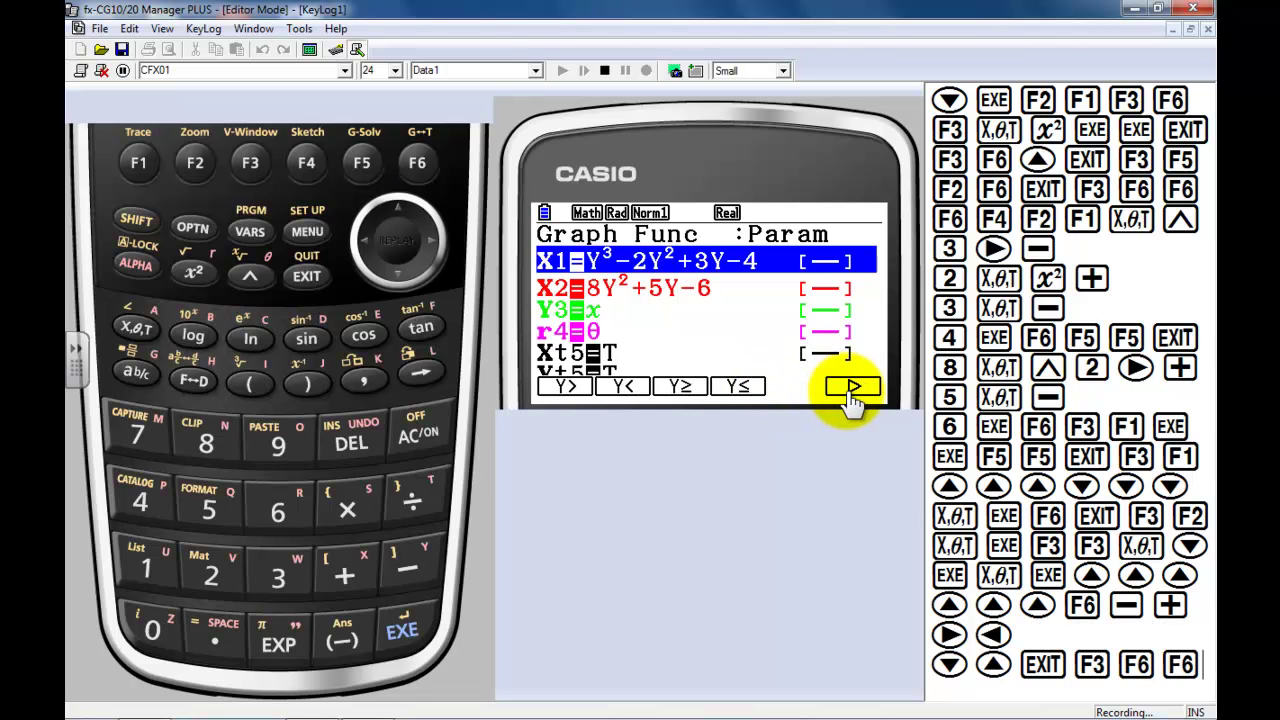
{"action": "left_click", "coordinate": [737, 388]}
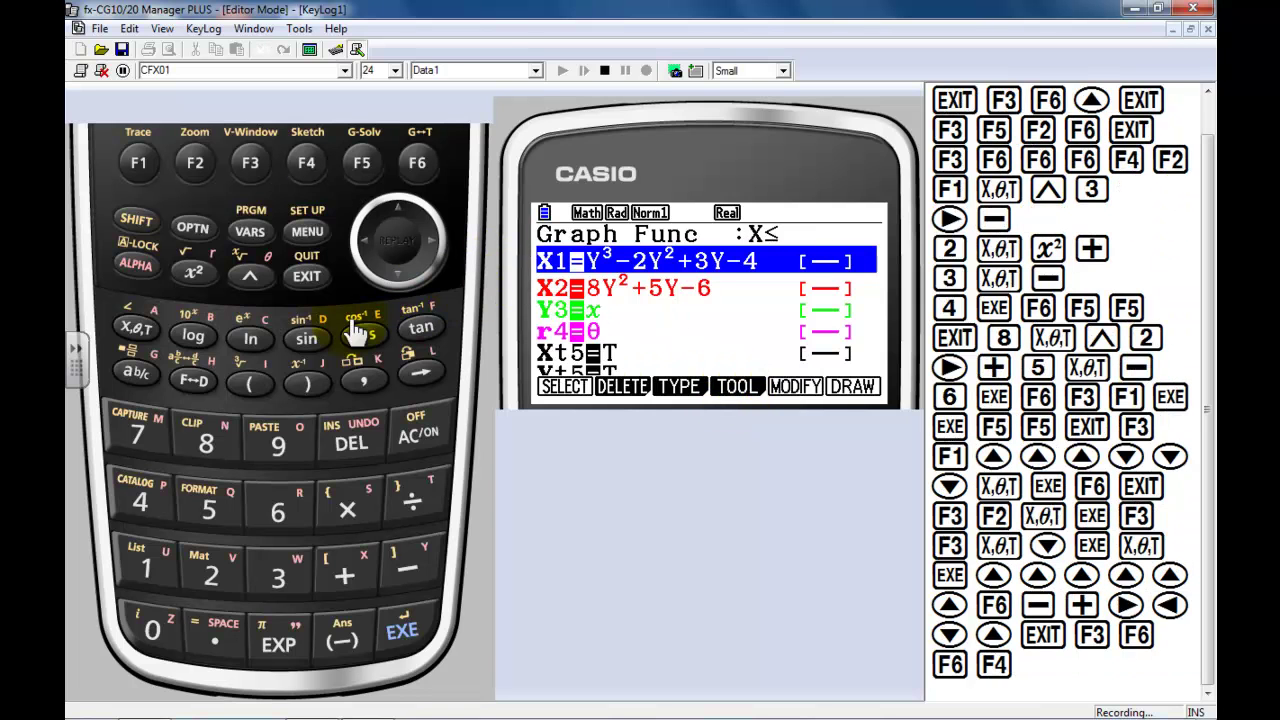
{"action": "left_click", "coordinate": [310, 288]}
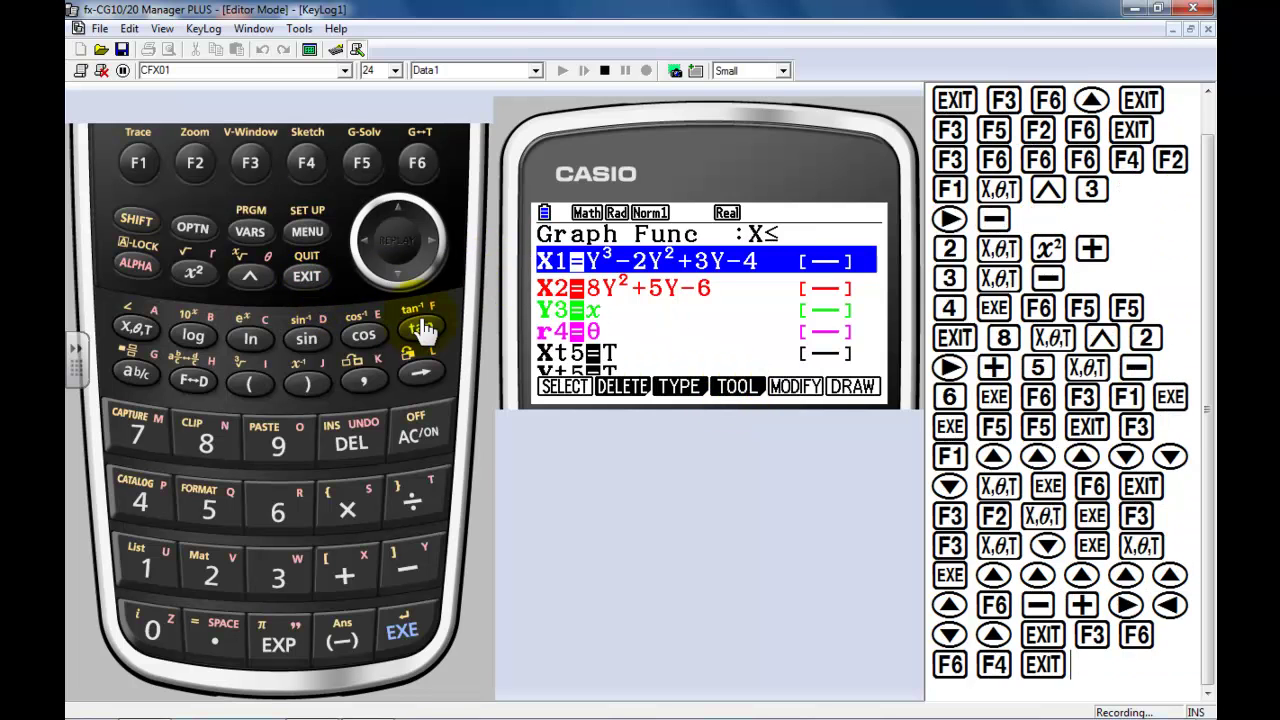
Convert X1 to the strict X< inequality and draw it shaded with the other curves.
{"action": "left_click", "coordinate": [680, 392]}
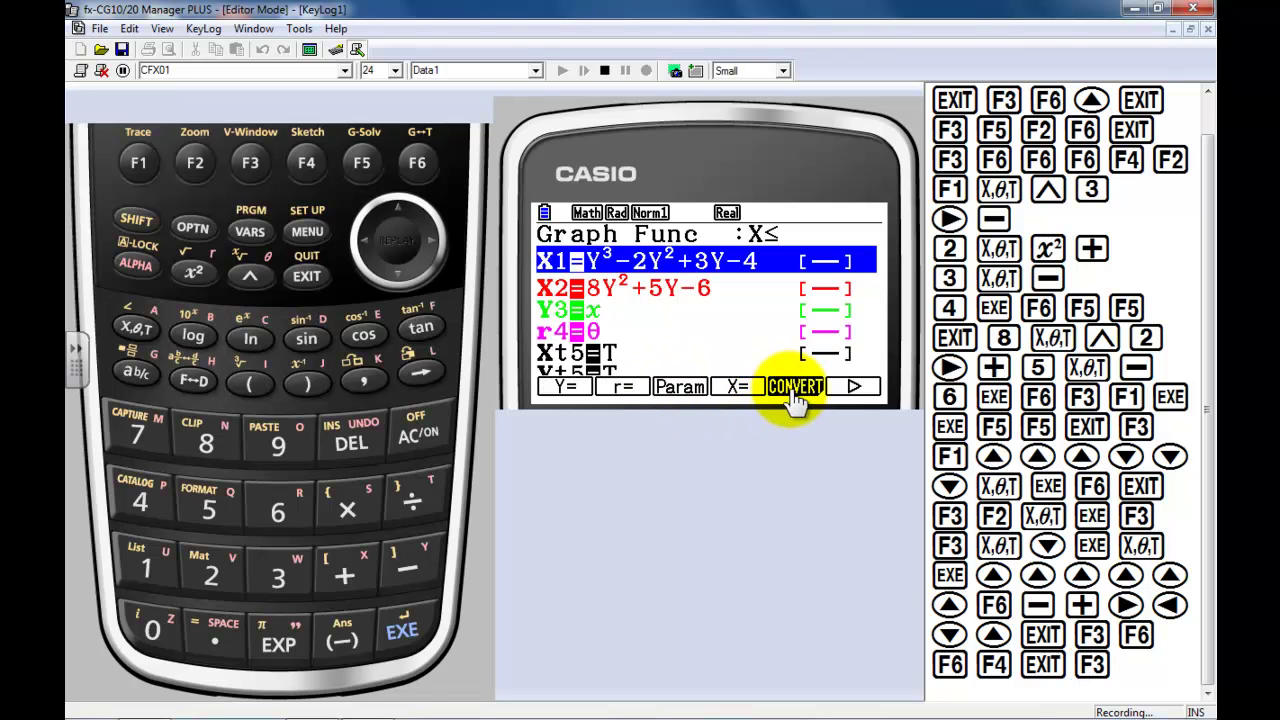
{"action": "left_click", "coordinate": [794, 392]}
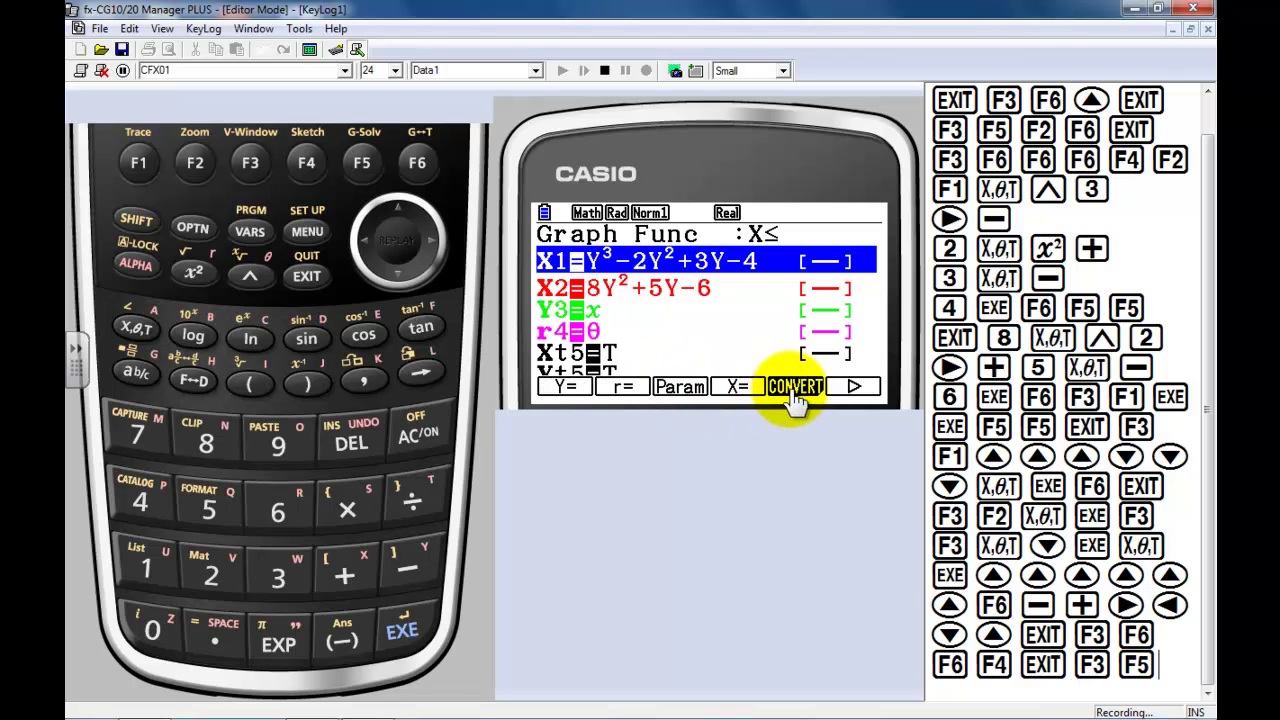
{"action": "left_click", "coordinate": [853, 390]}
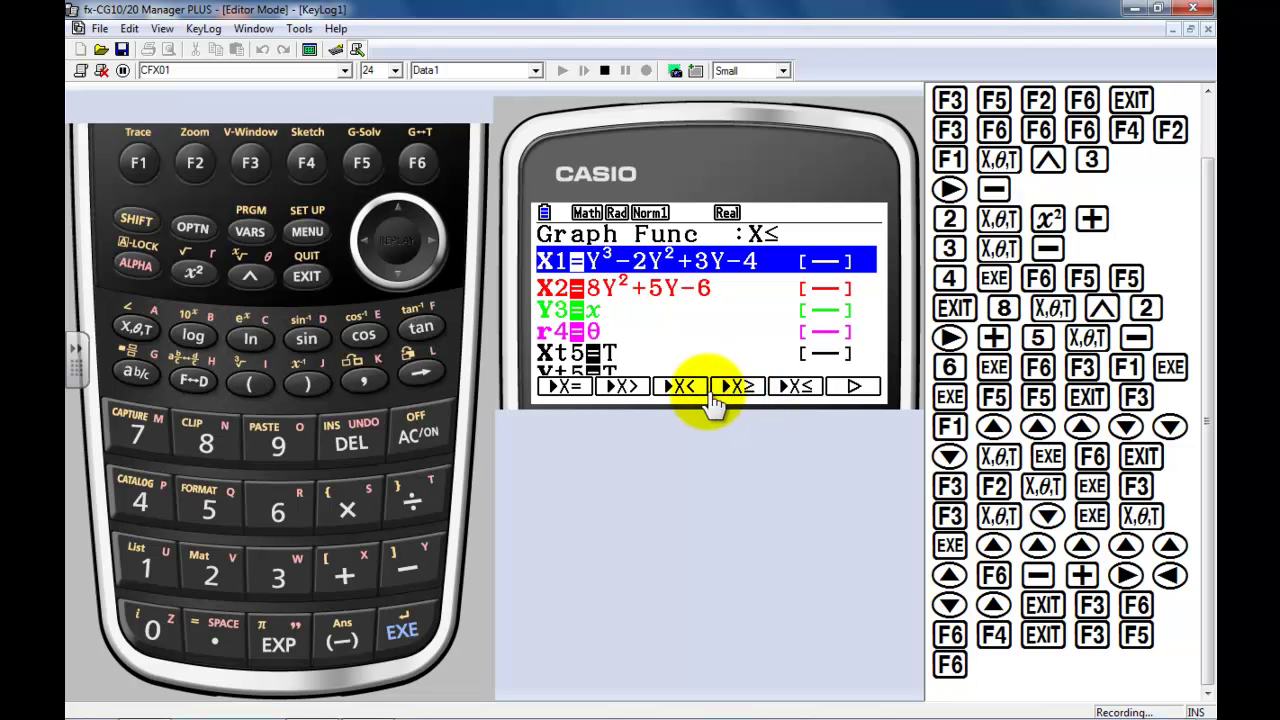
{"action": "left_click", "coordinate": [693, 392]}
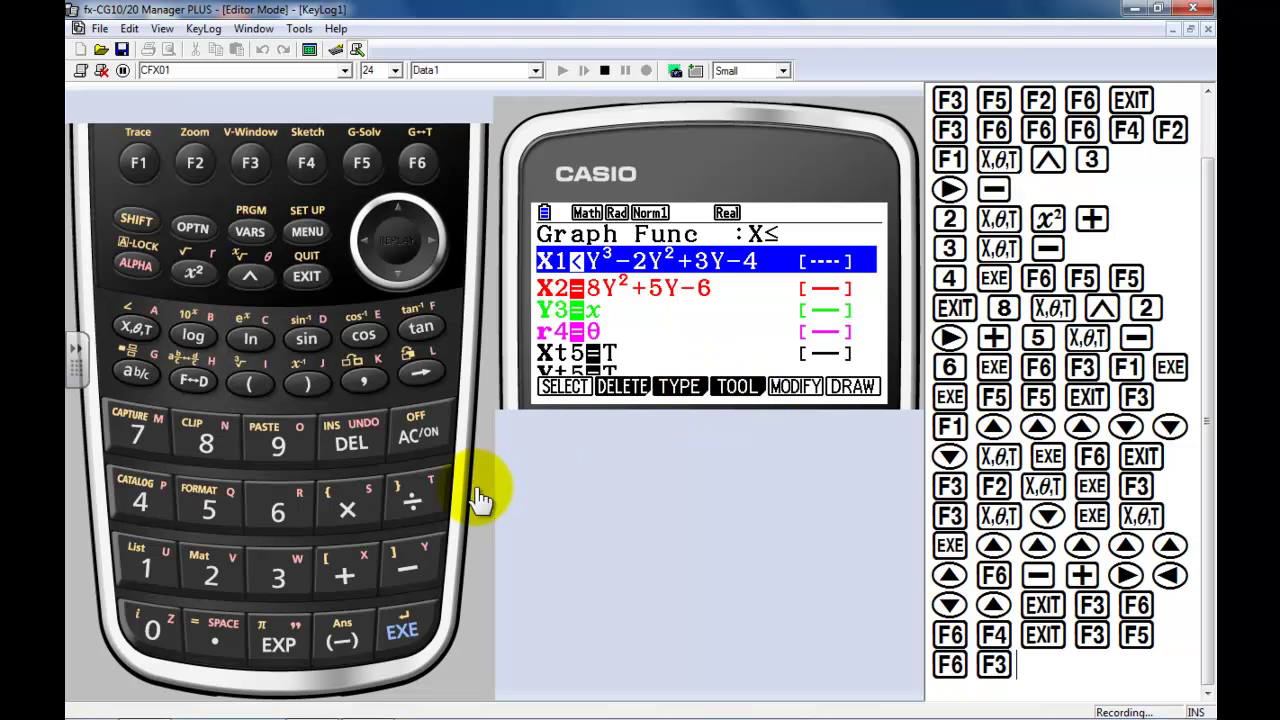
{"action": "left_click", "coordinate": [403, 632]}
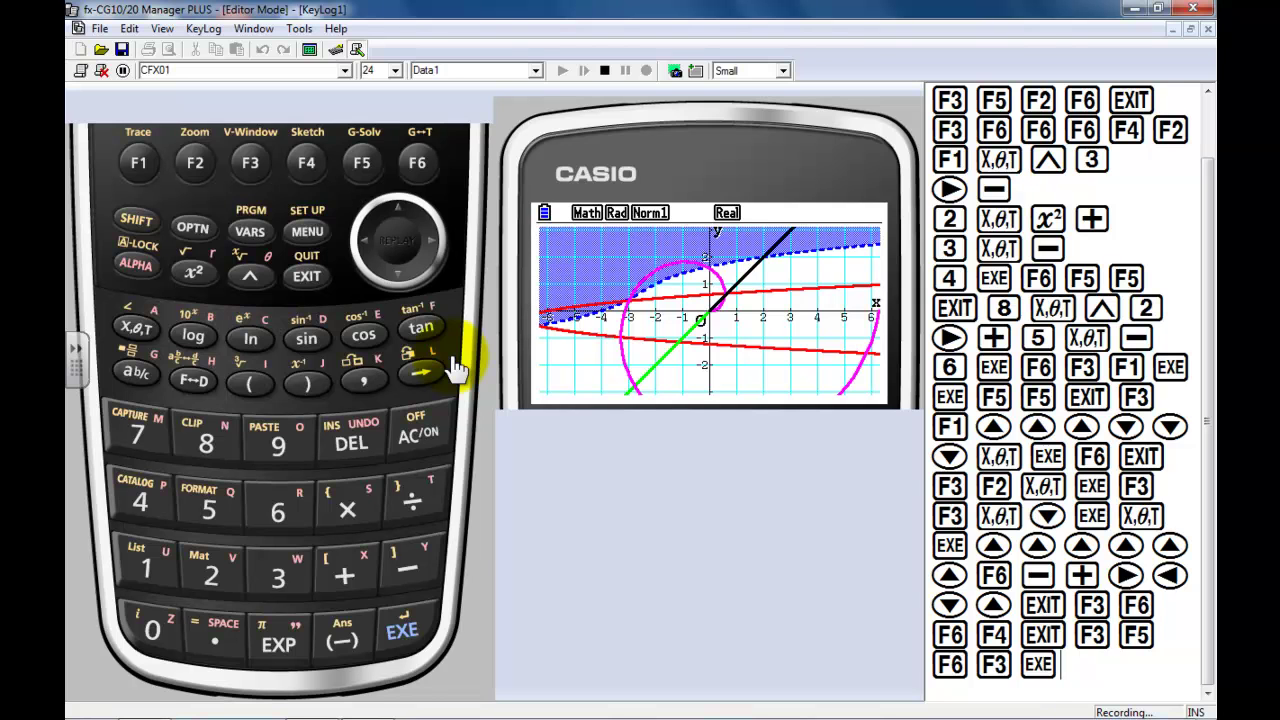
Leave the graph through the main menu and show the TYPE options in the Graph list.
{"action": "left_click", "coordinate": [306, 292]}
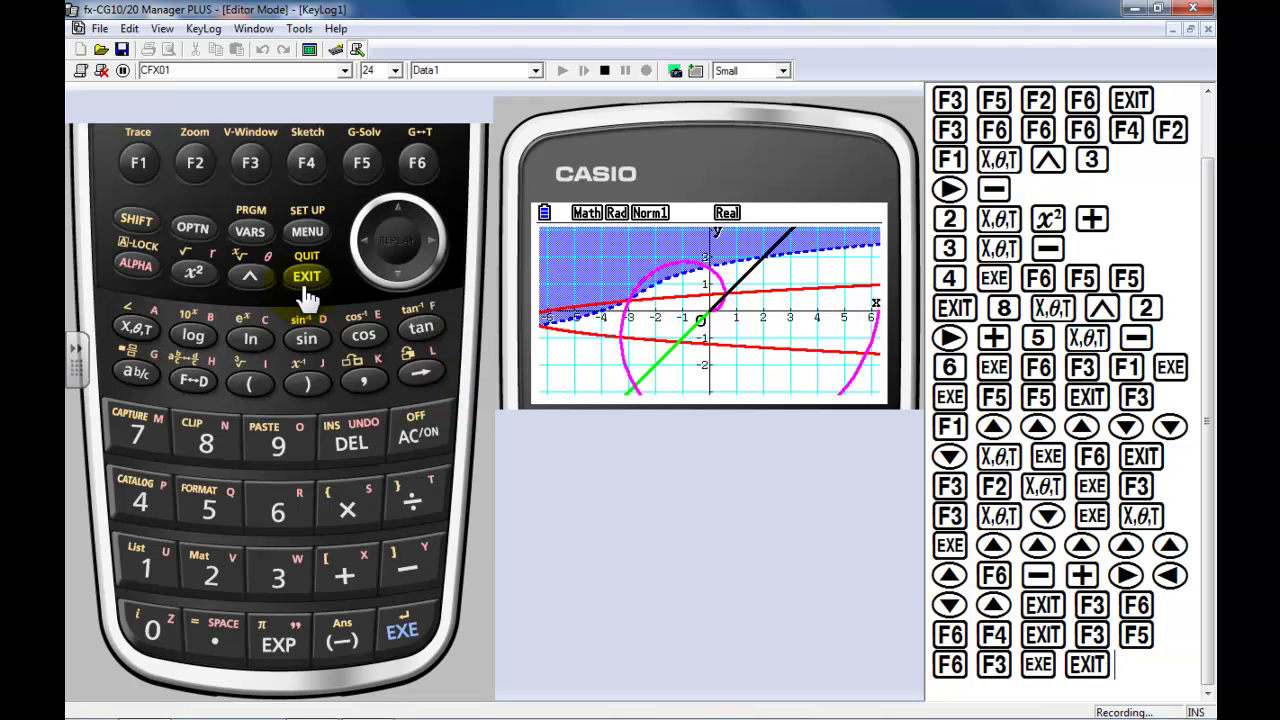
{"action": "left_click", "coordinate": [308, 234]}
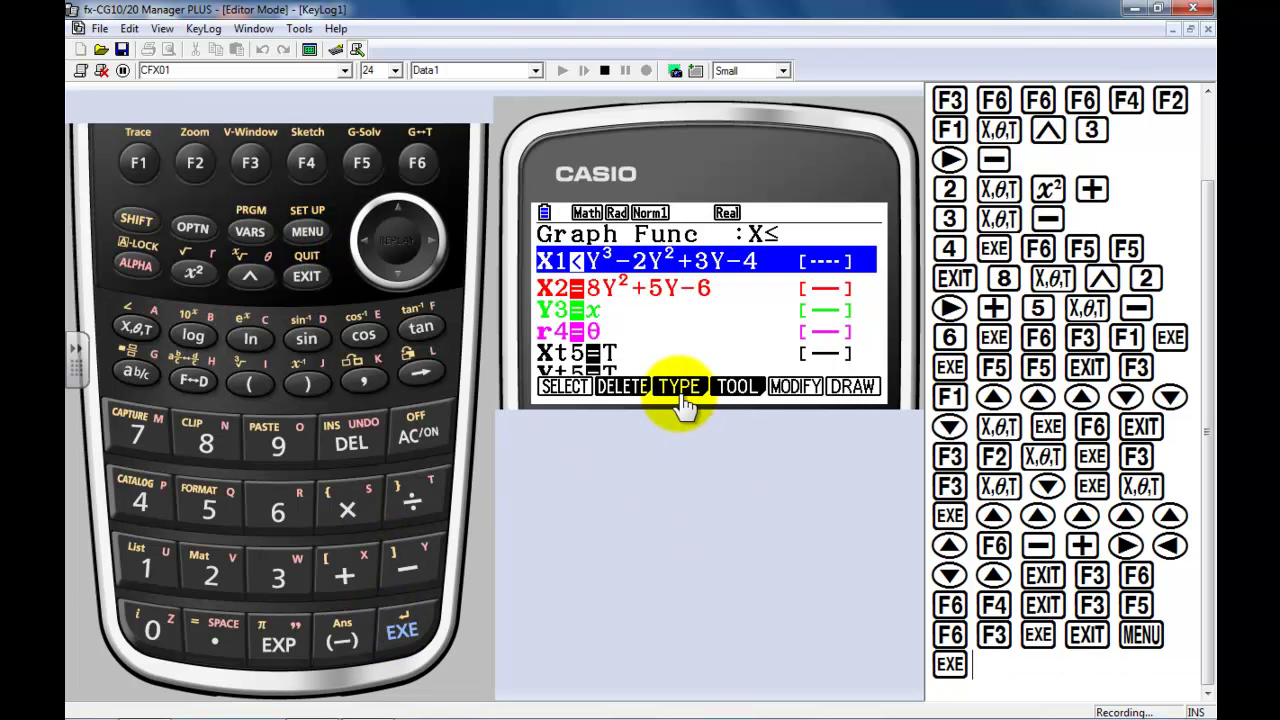
{"action": "left_click", "coordinate": [684, 404]}
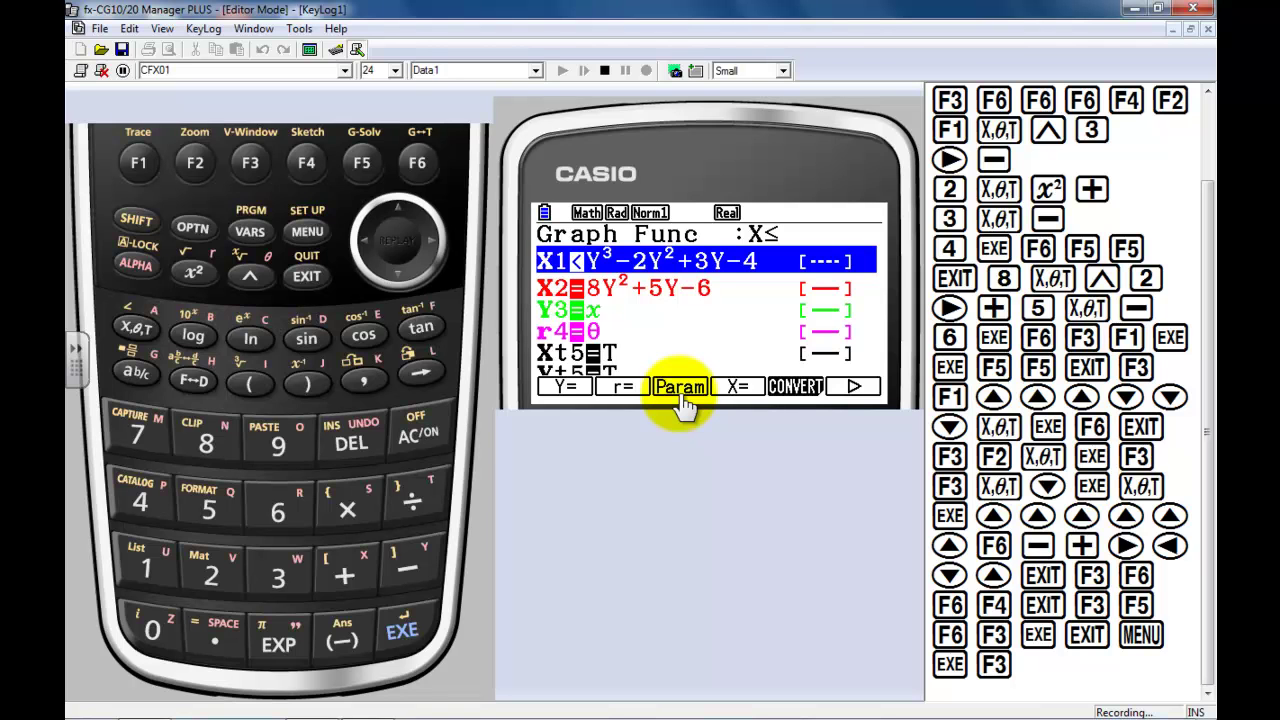